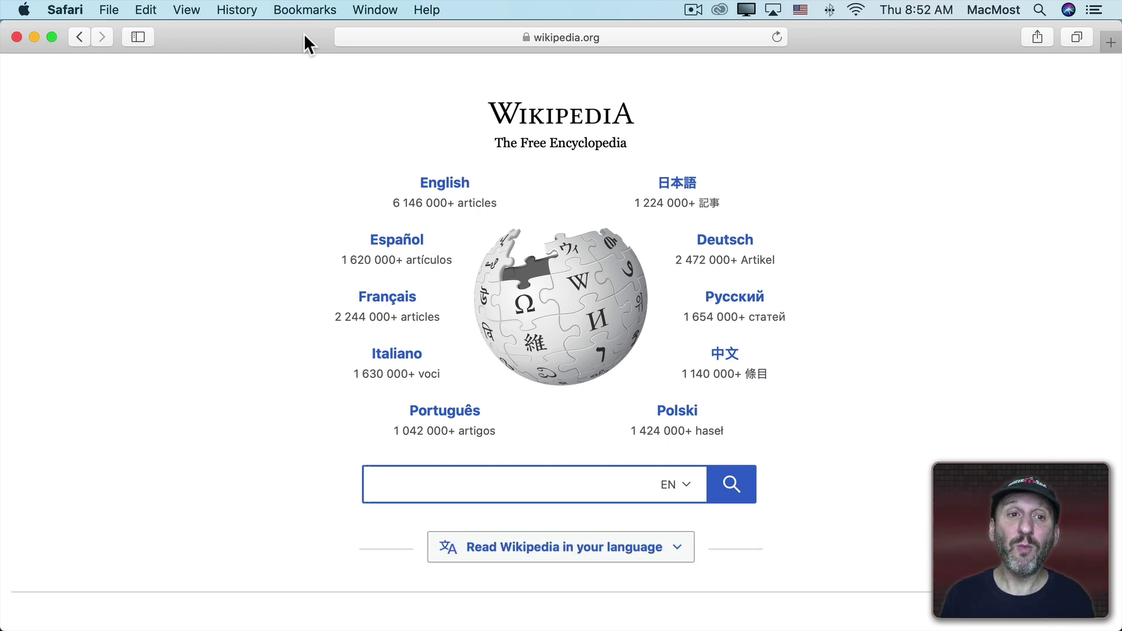
# Step: Check the Tabs pane of Safari Preferences, then Command-click English to open Wikipedia in a background tab
pyautogui.click(109, 8)
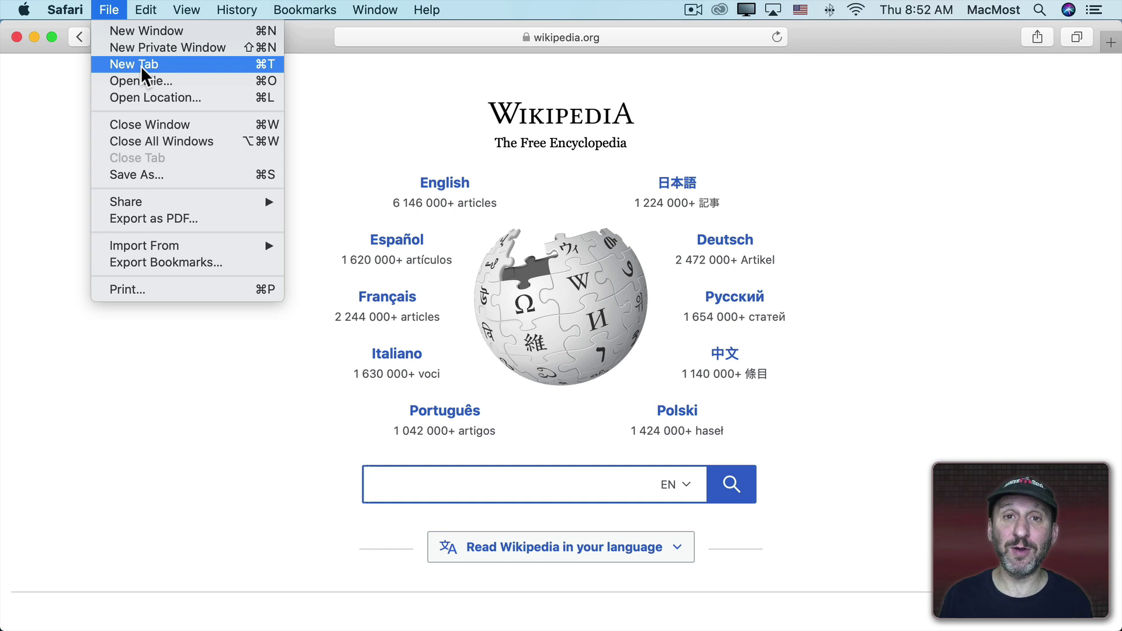
pyautogui.press('Escape')
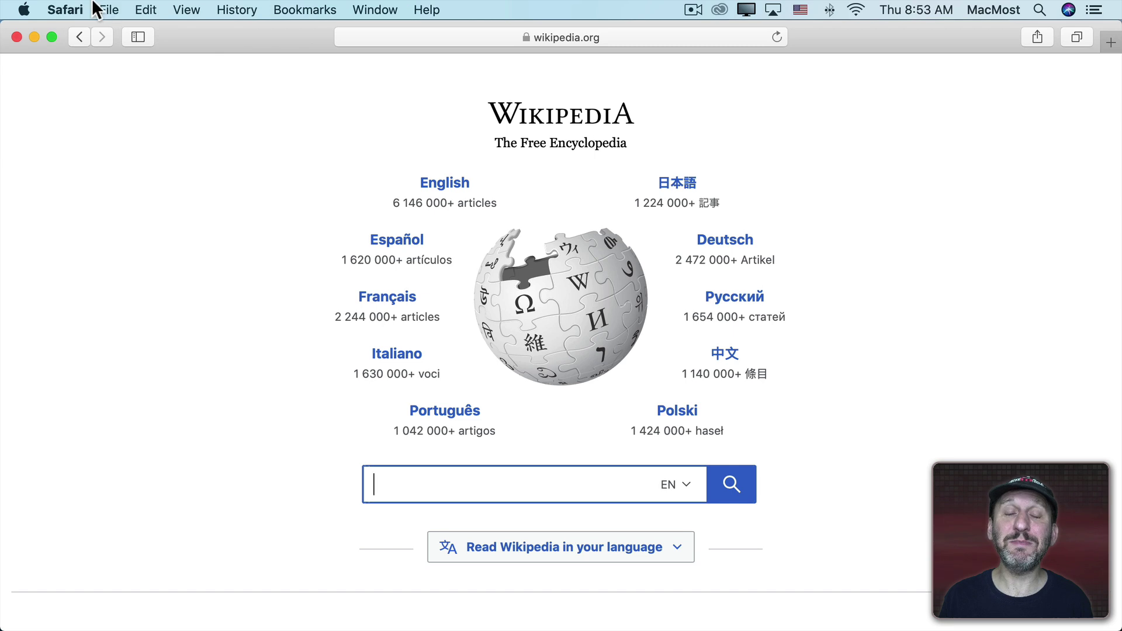
pyautogui.click(67, 9)
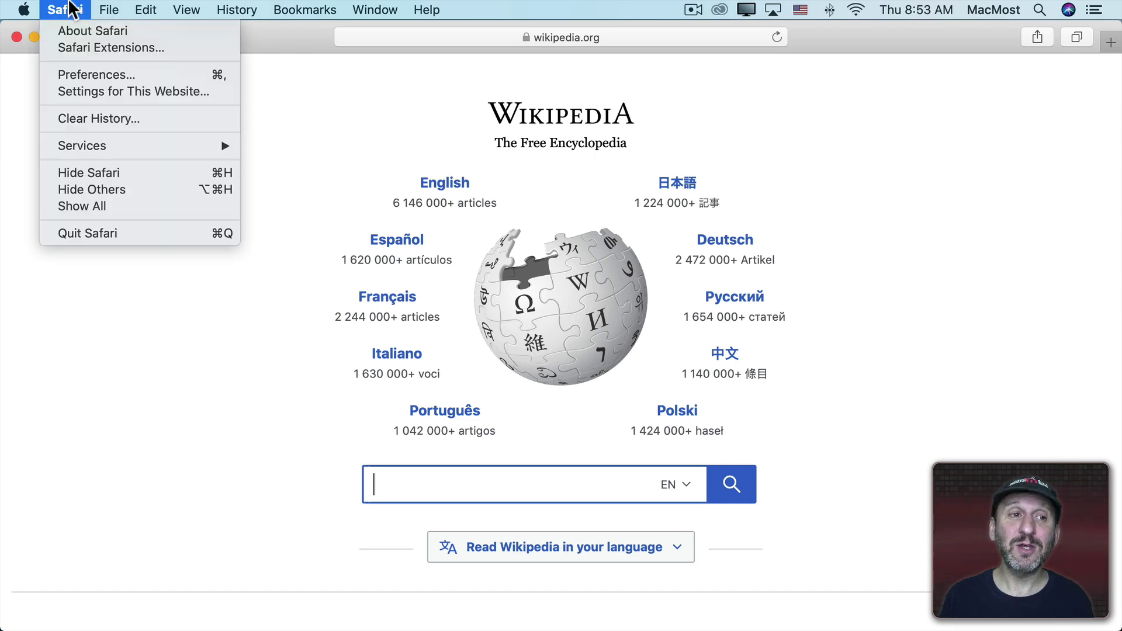
pyautogui.click(82, 70)
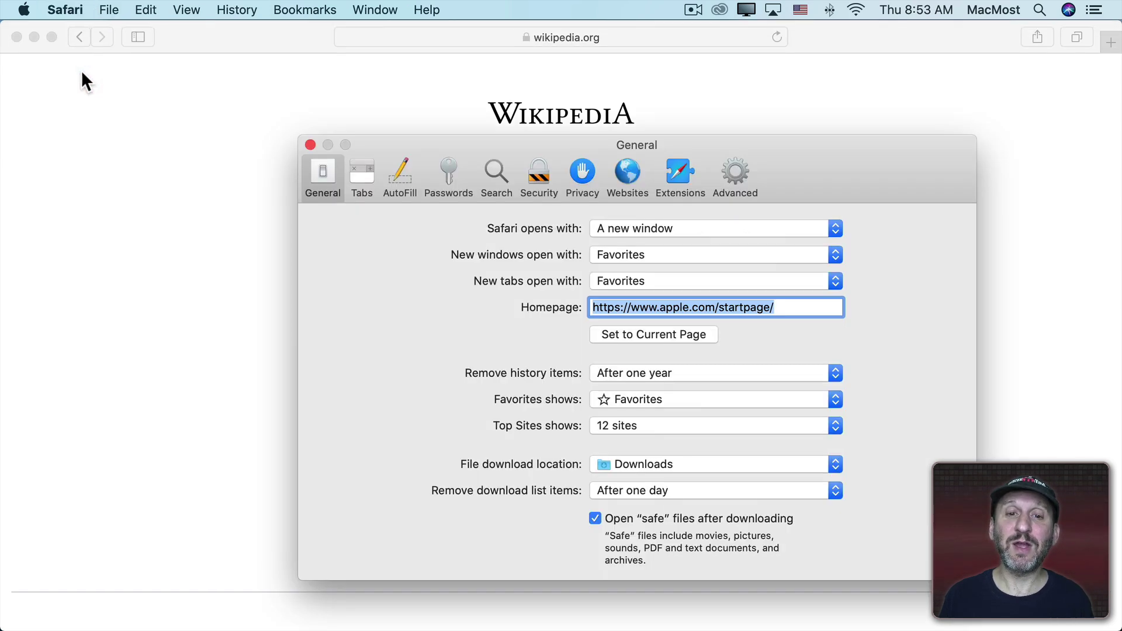
pyautogui.click(356, 181)
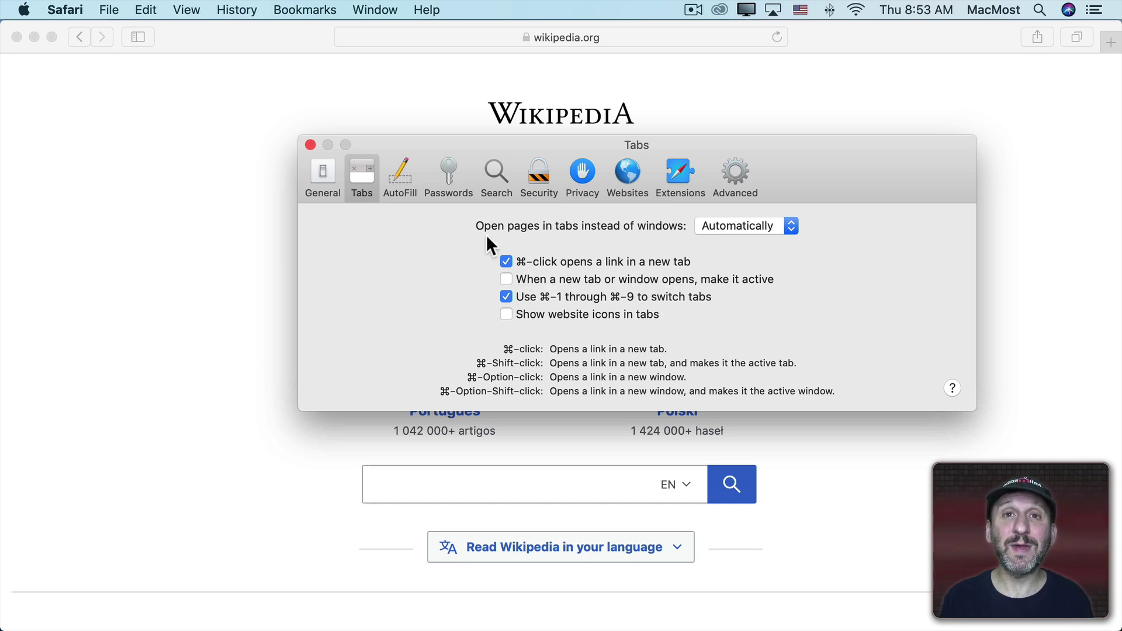
pyautogui.click(311, 145)
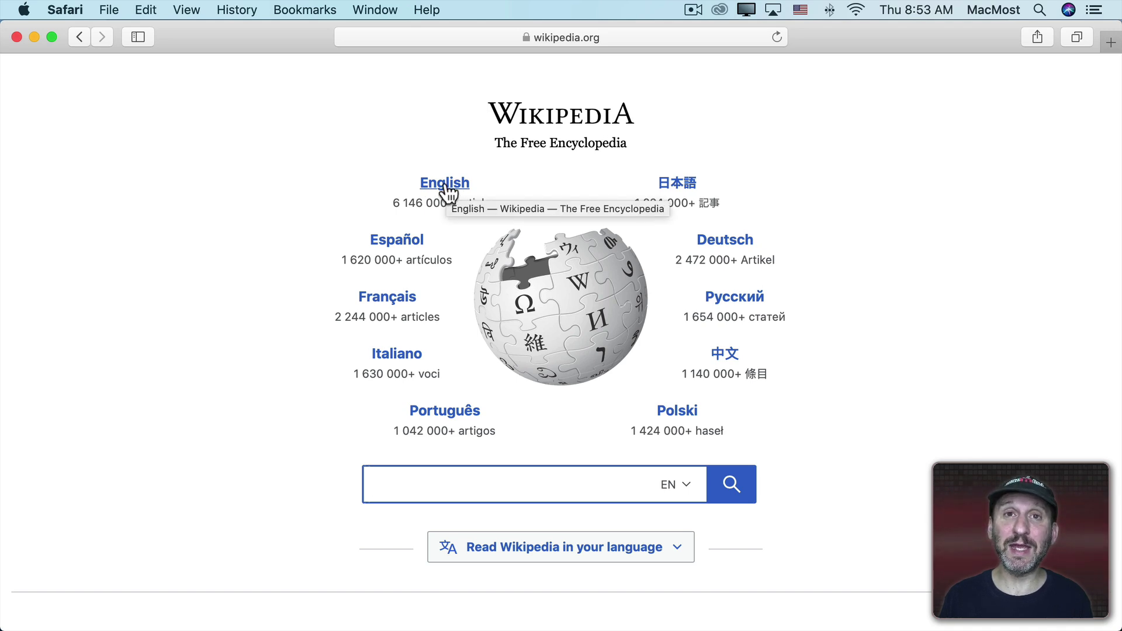
pyautogui.keyDown('super'); pyautogui.click(444, 185); pyautogui.keyUp('super')
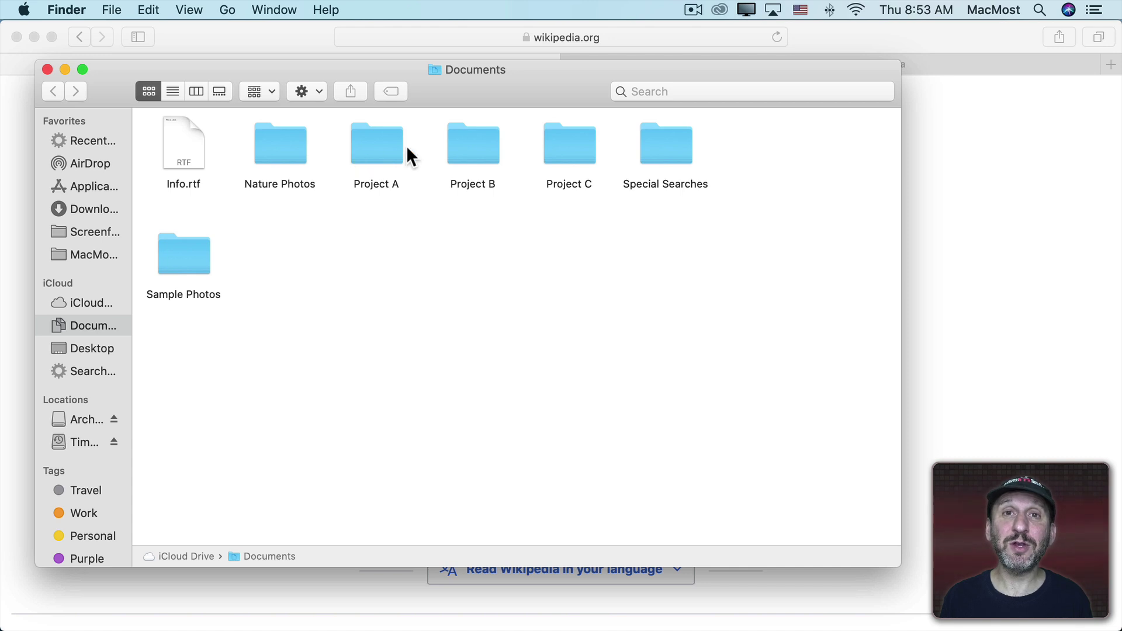
# Step: Add a second tab to the Documents window, open Project A in it, and toggle between both tabs
pyautogui.click(111, 10)
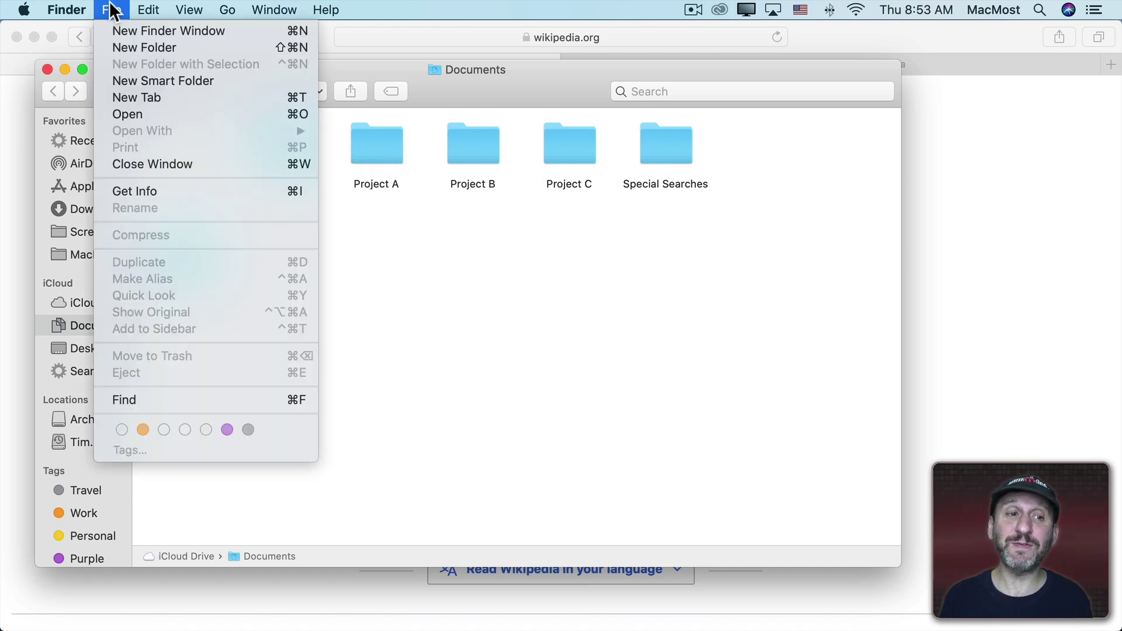
pyautogui.click(130, 99)
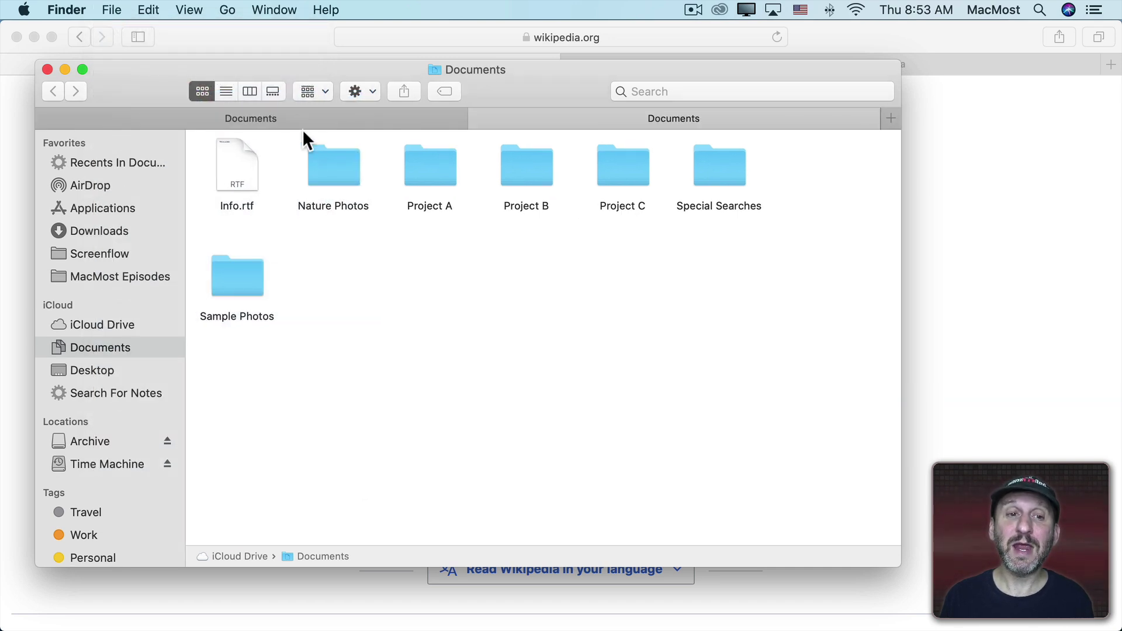
pyautogui.click(411, 117)
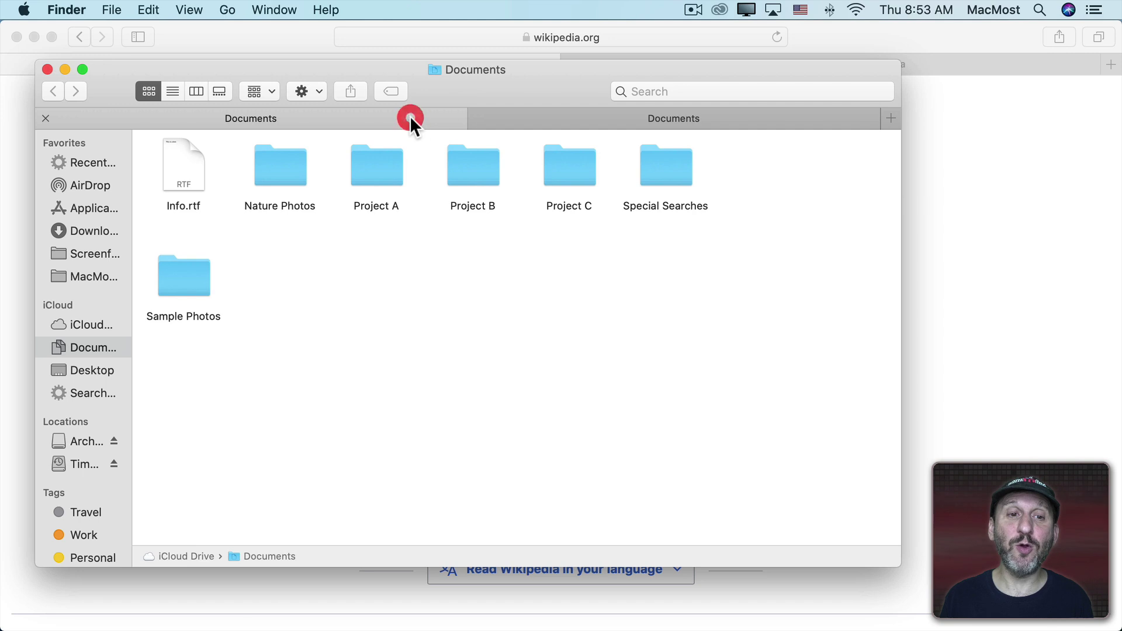
pyautogui.click(576, 124)
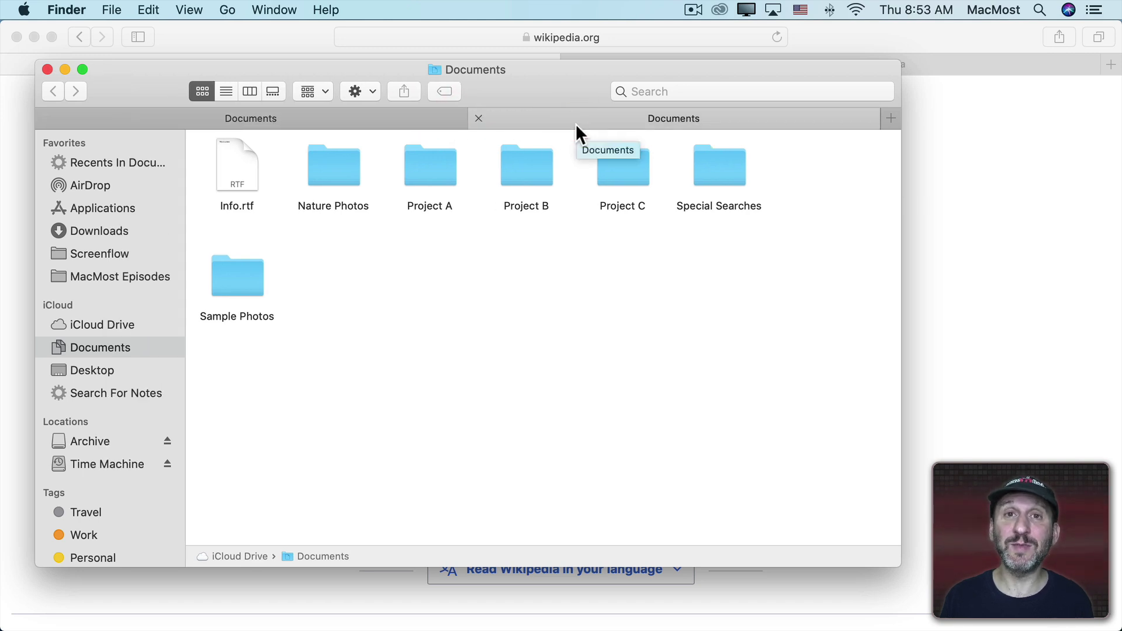
pyautogui.doubleClick(422, 166)
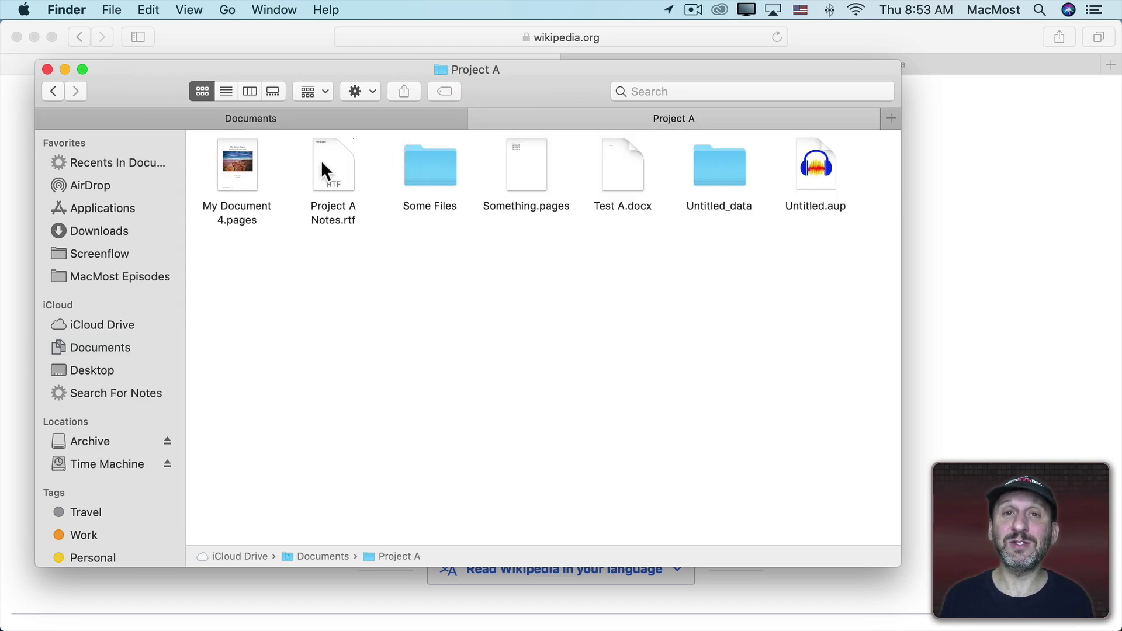
pyautogui.click(315, 119)
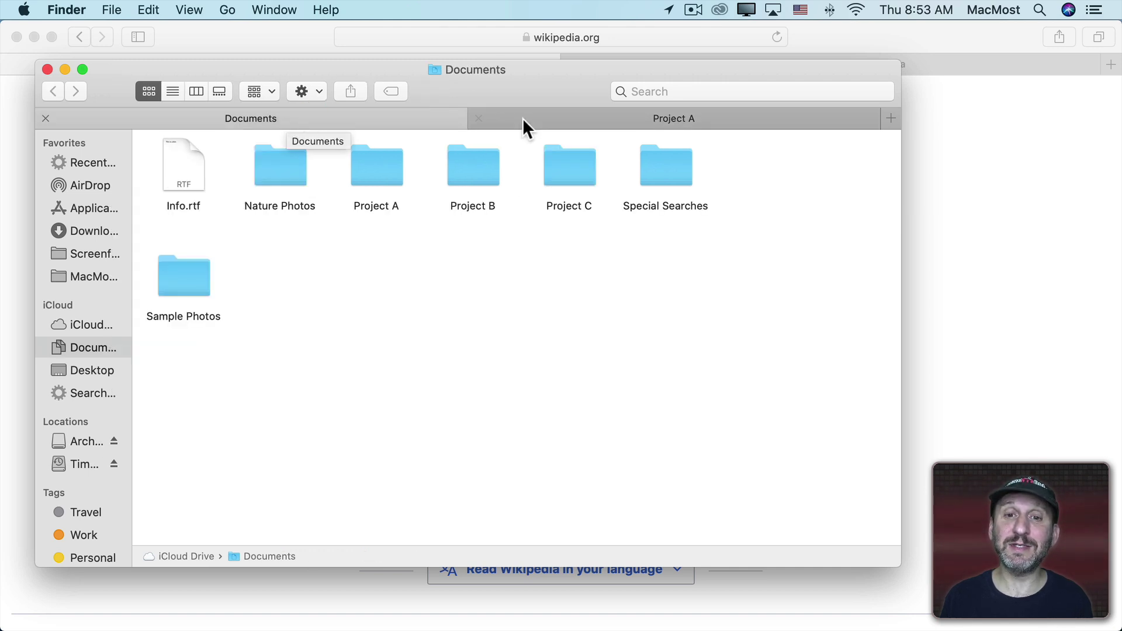
pyautogui.click(577, 130)
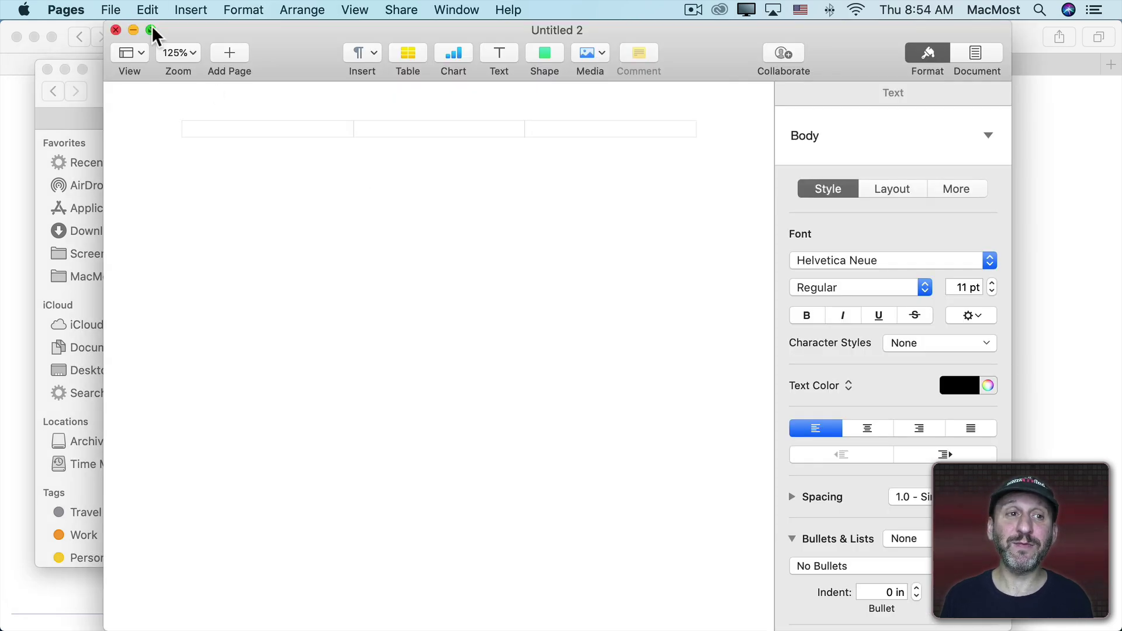
pyautogui.click(110, 10)
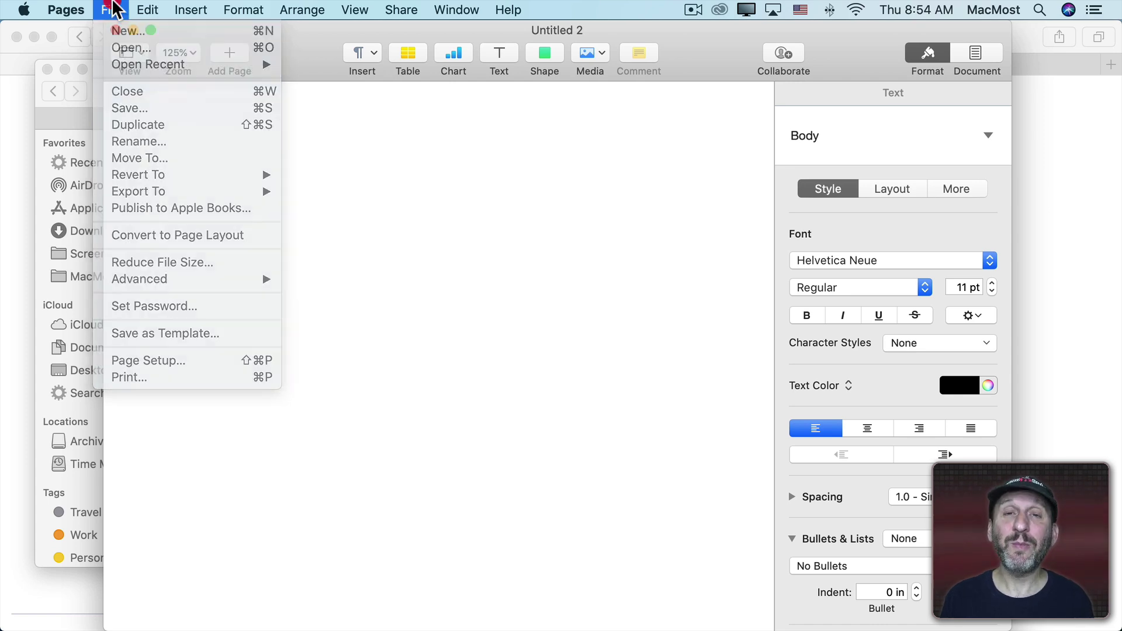
pyautogui.click(115, 9)
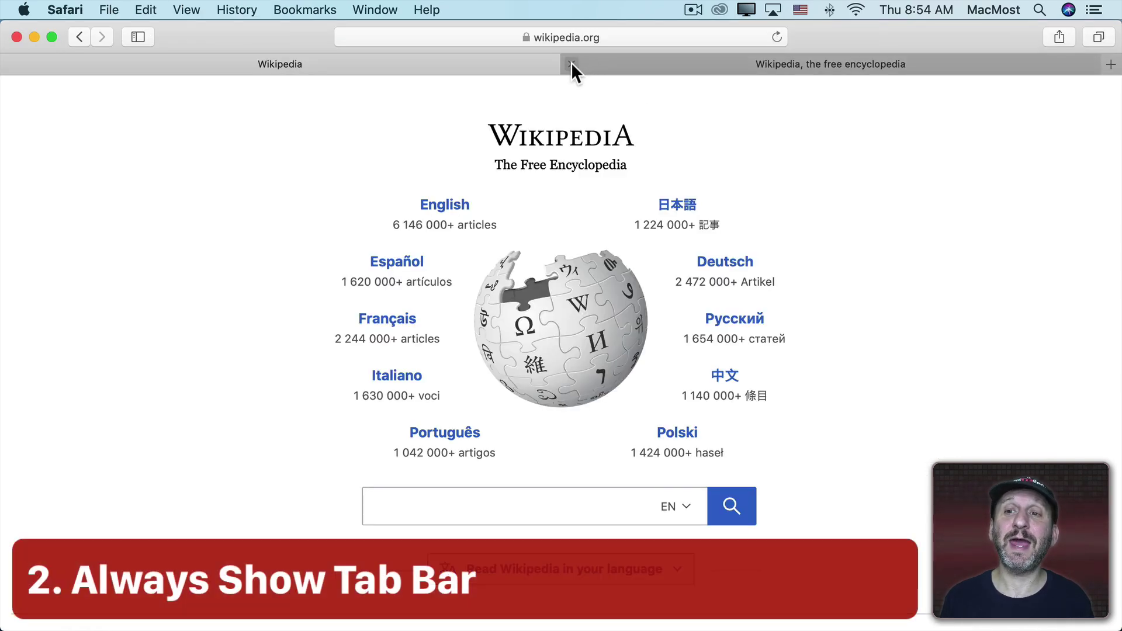
# Step: Close the English Wikipedia and Favorites tabs, then turn on View > Show Tab Bar
pyautogui.click(571, 63)
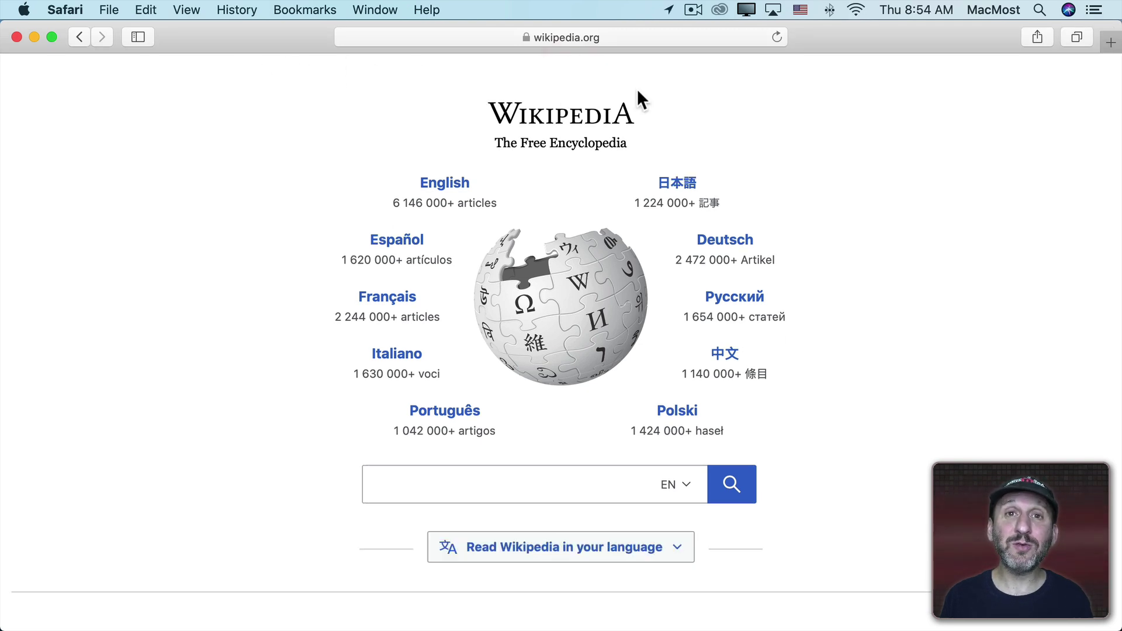
pyautogui.press('super+t')
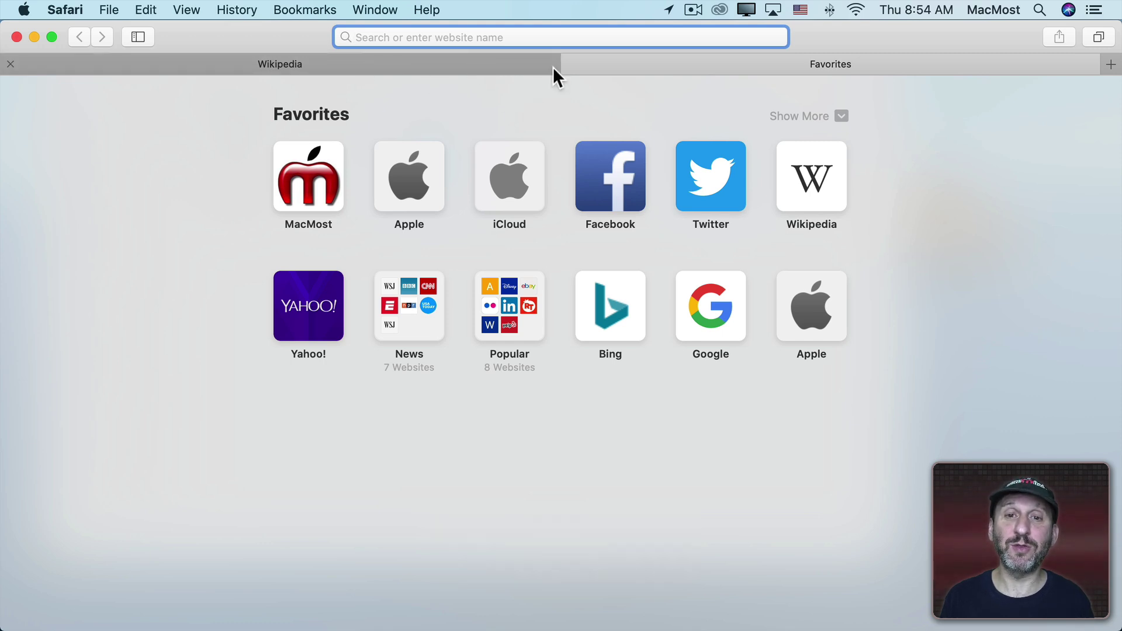
pyautogui.click(569, 64)
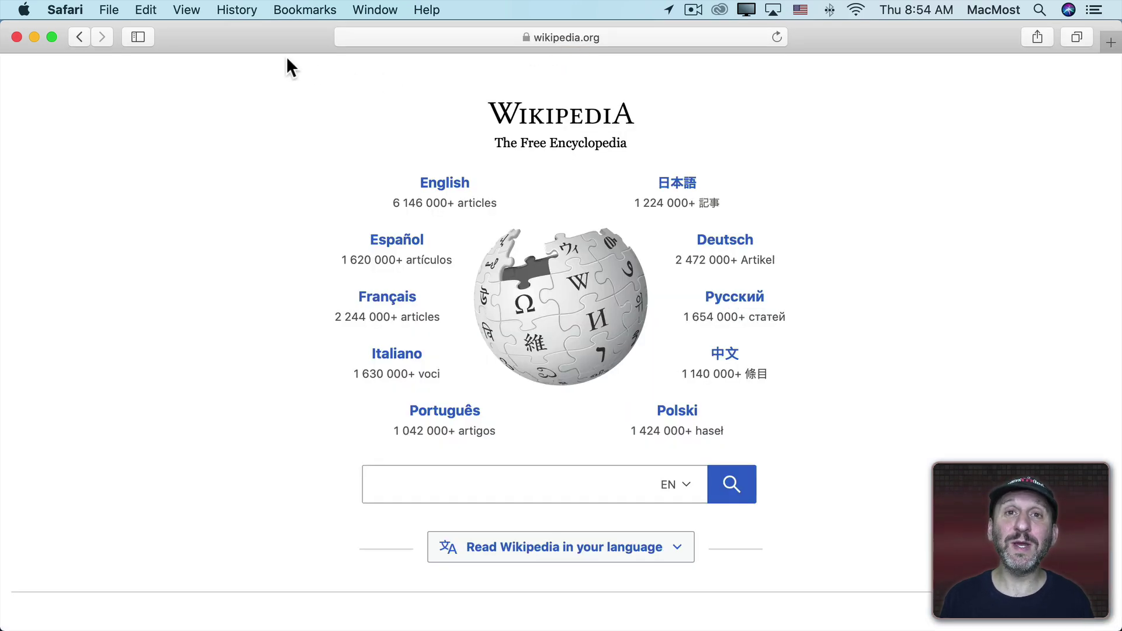
pyautogui.click(195, 8)
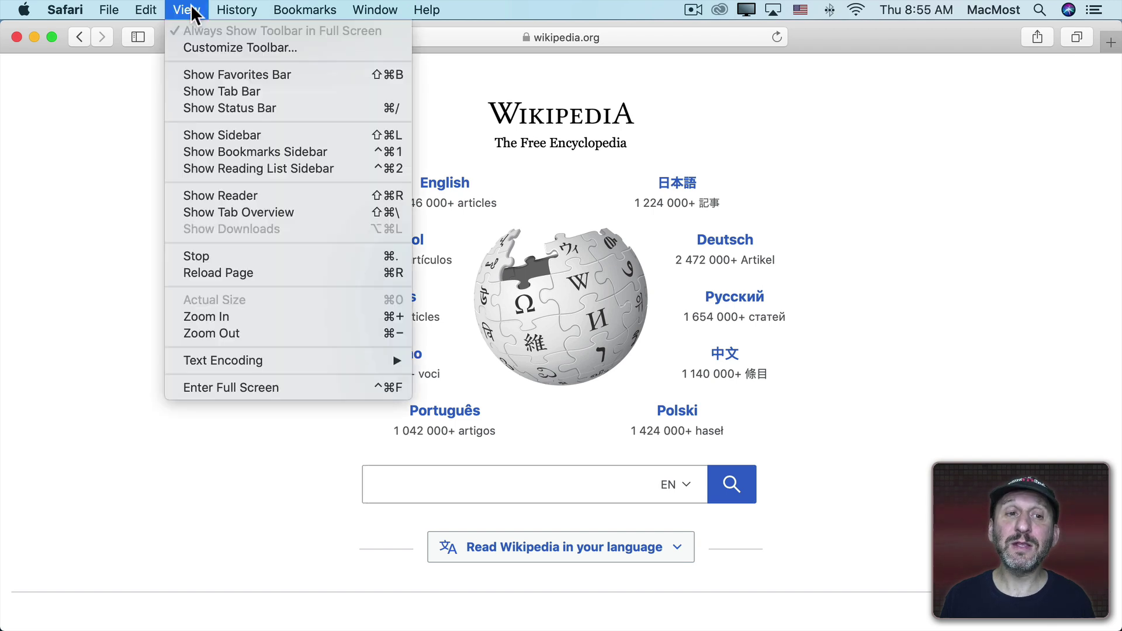
pyautogui.click(204, 91)
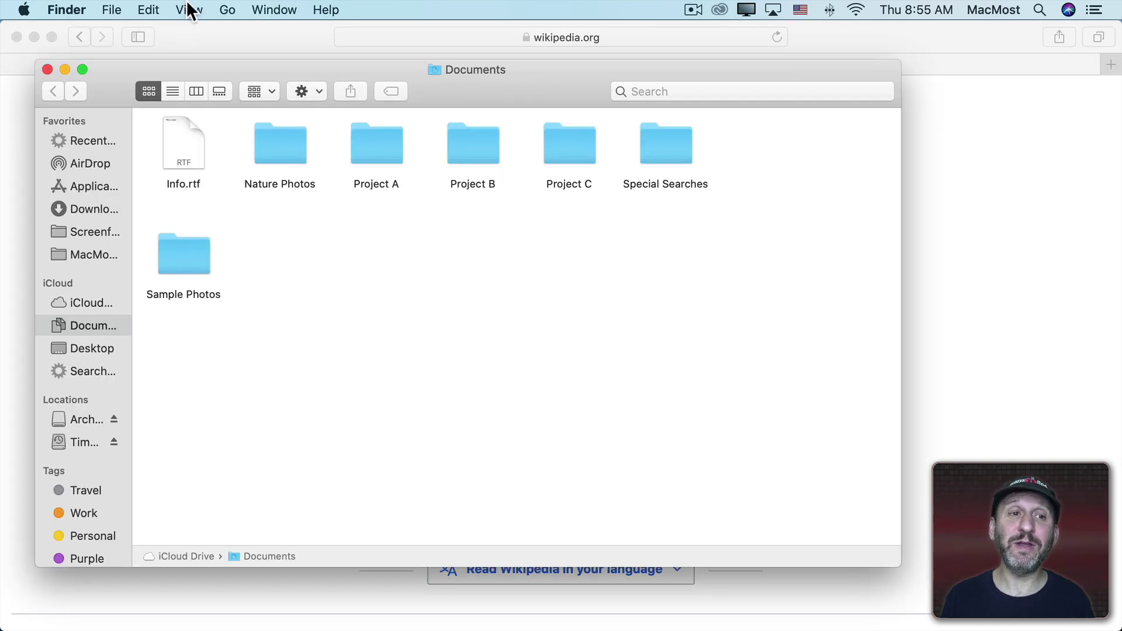
# Step: Turn on View > Show Tab Bar for Finder's single-tab Documents window
pyautogui.click(186, 8)
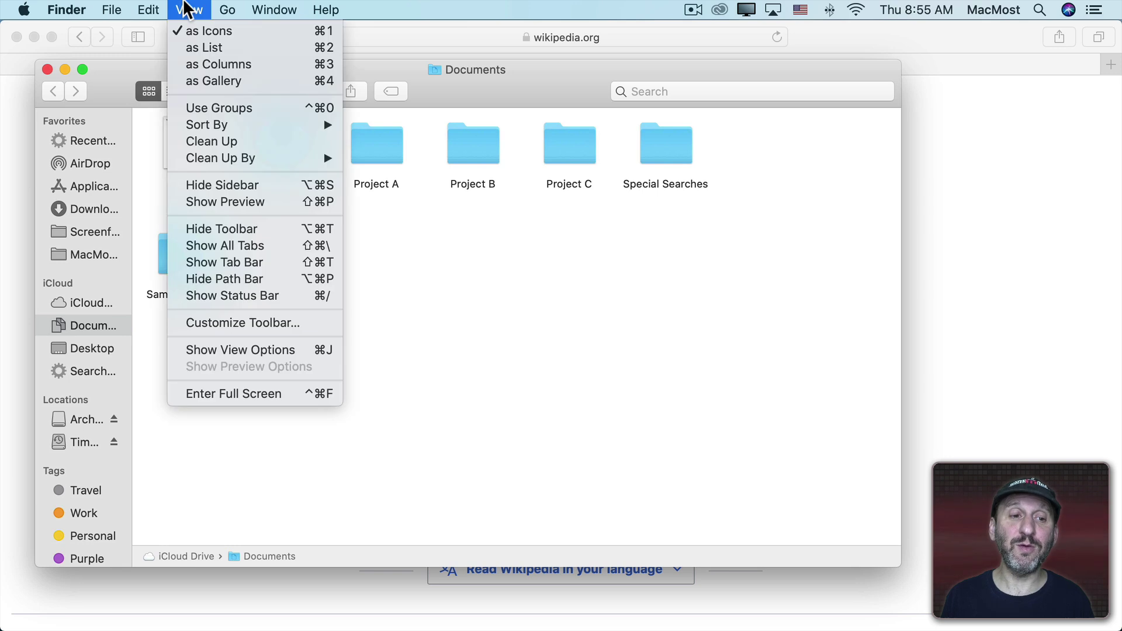
pyautogui.click(206, 261)
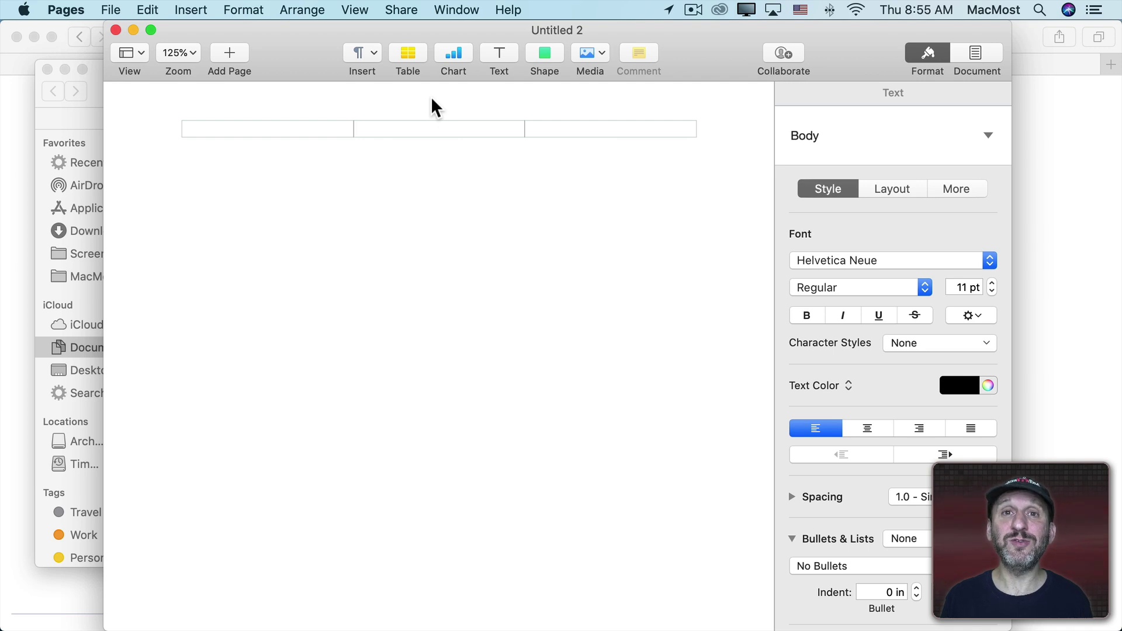
# Step: Show the Pages tab bar and add a Blank-template document, Untitled 3, as a new tab
pyautogui.press('super+z')
pyautogui.click(352, 10)
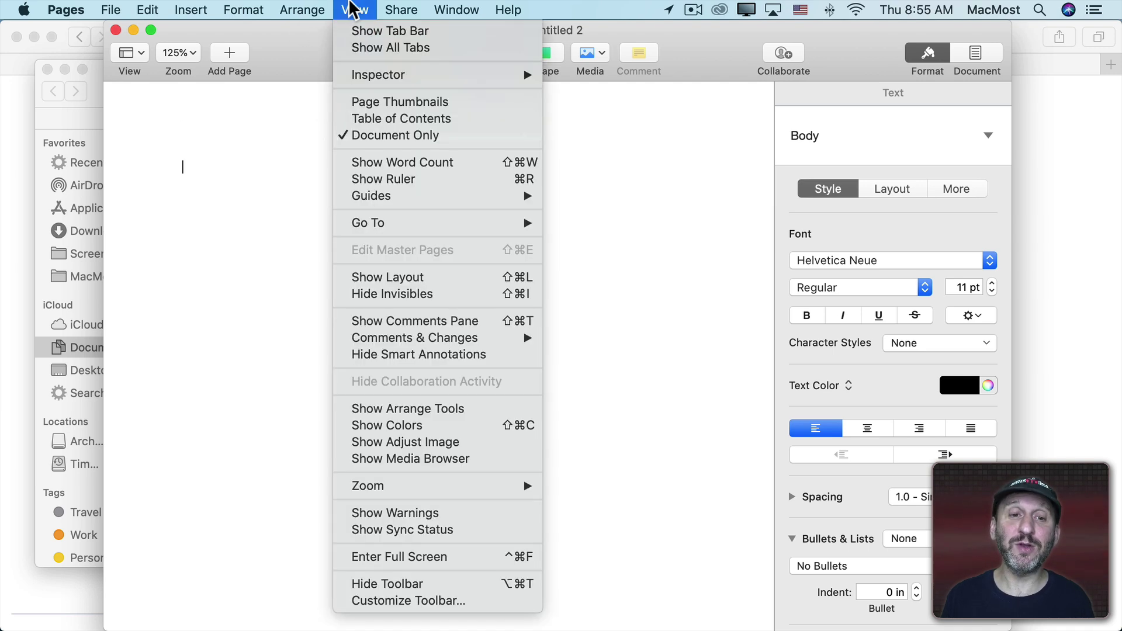
pyautogui.click(360, 33)
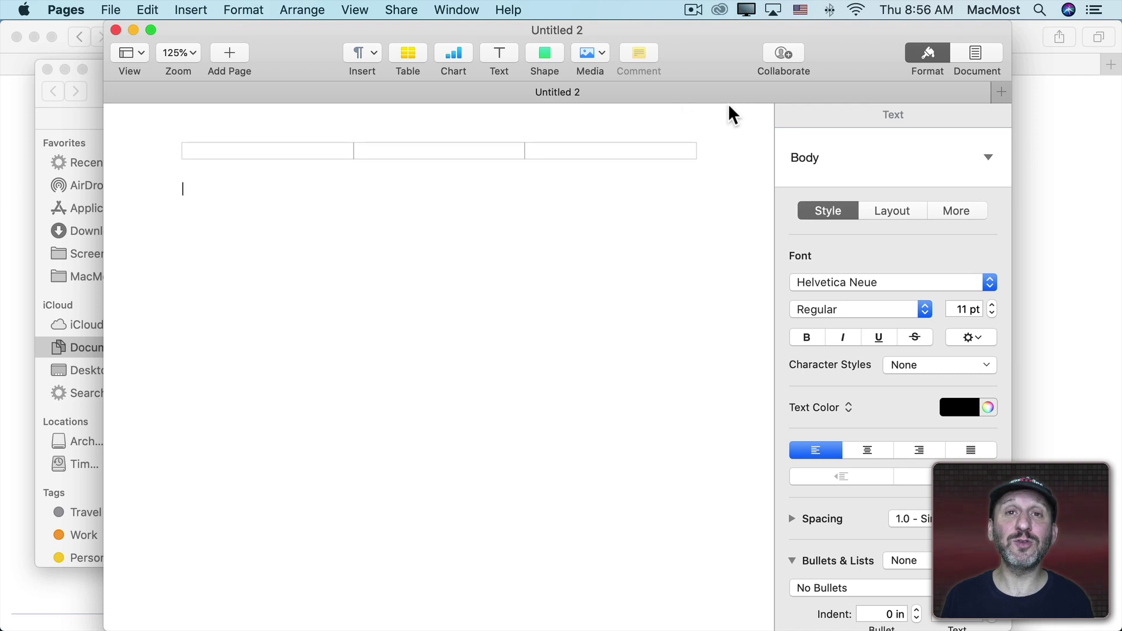
pyautogui.click(998, 93)
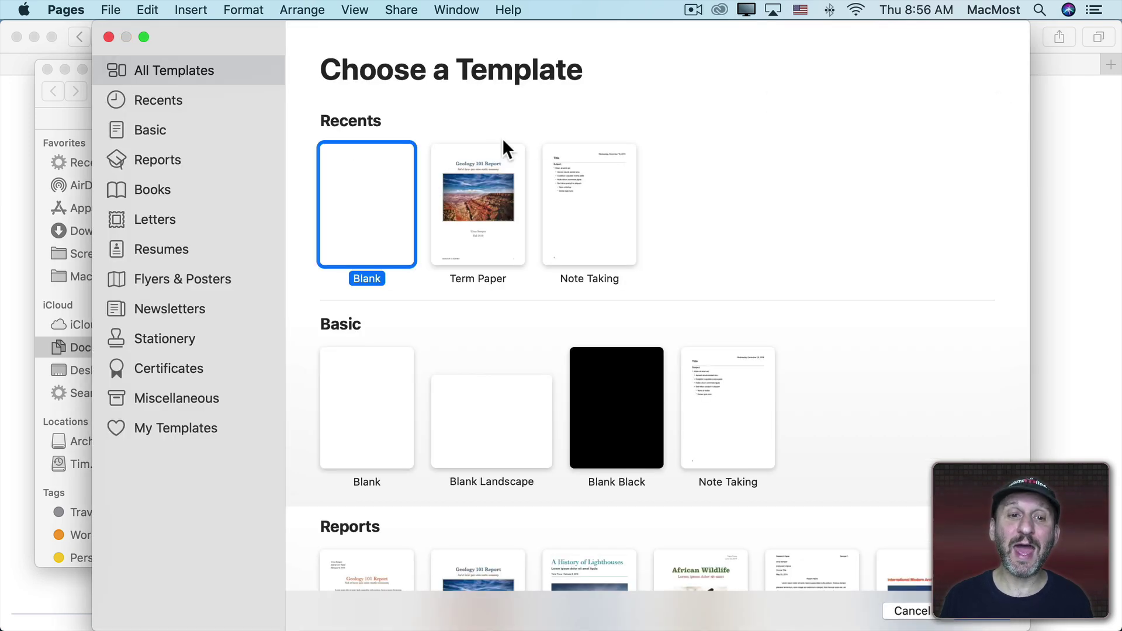
pyautogui.doubleClick(384, 181)
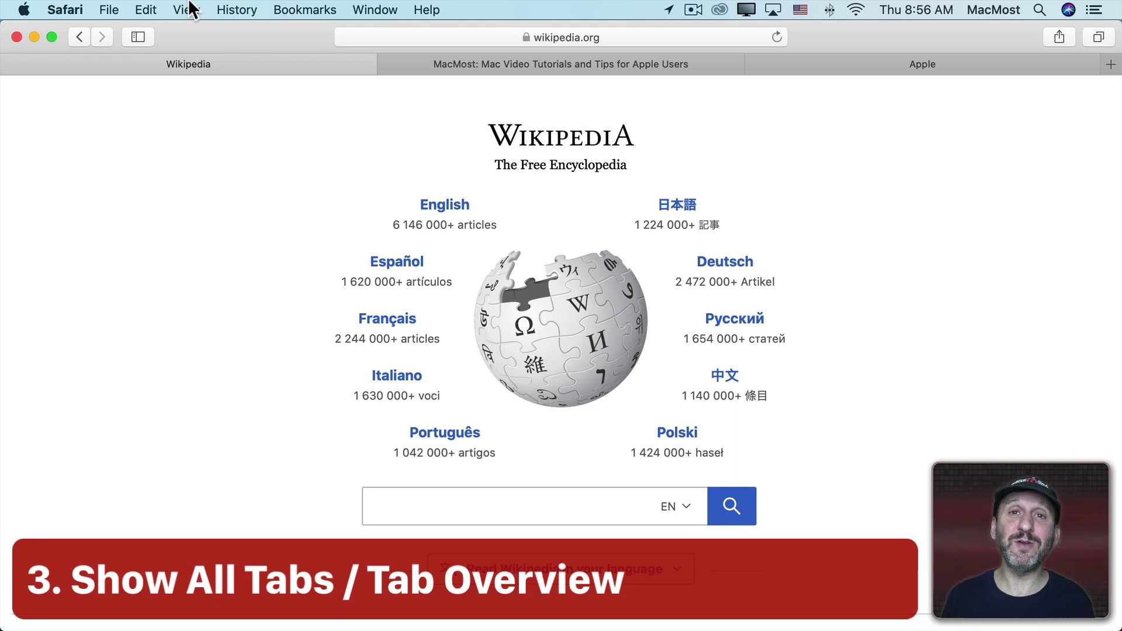
# Step: Display Safari's Tab Overview thumbnail grid, then Finder's Show All Tabs view of Documents, Project A and Project B
pyautogui.click(187, 9)
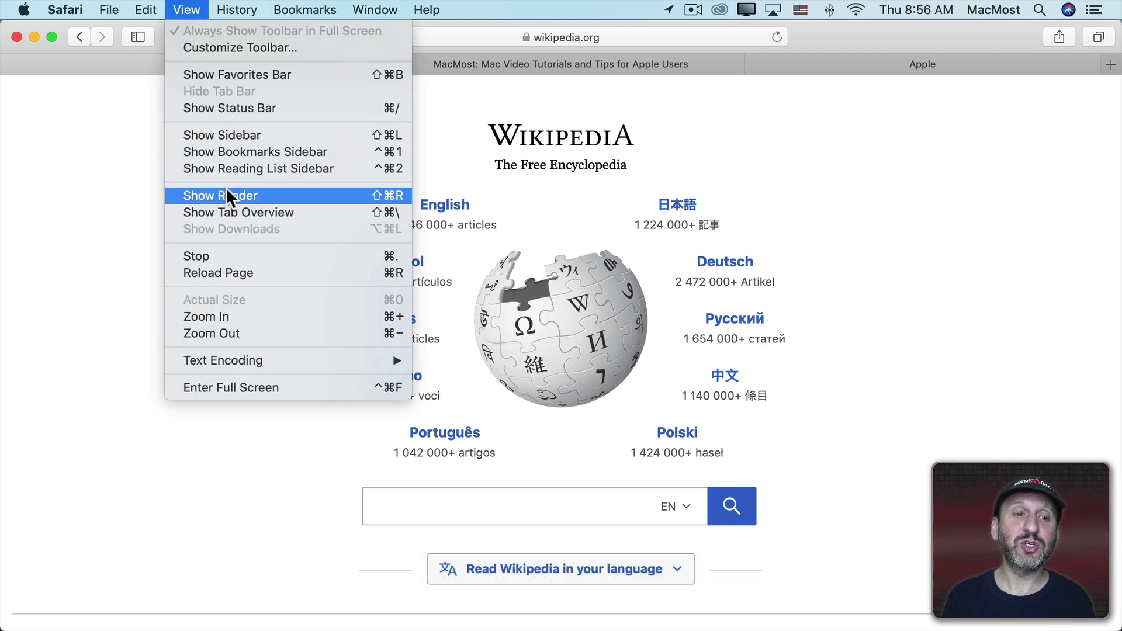
pyautogui.click(228, 213)
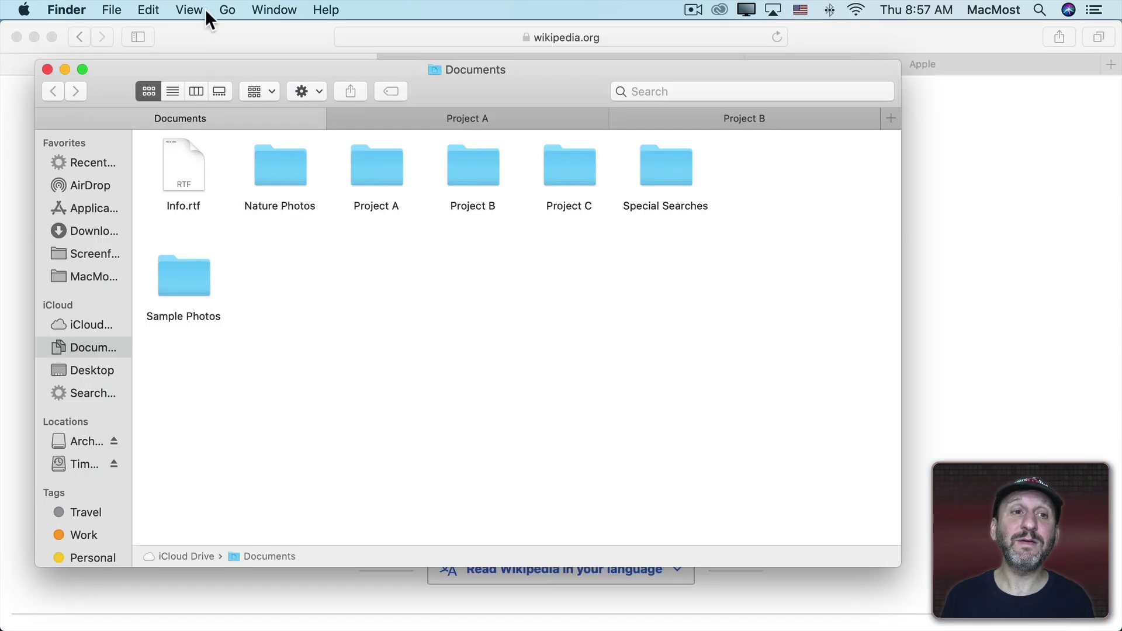
pyautogui.click(195, 8)
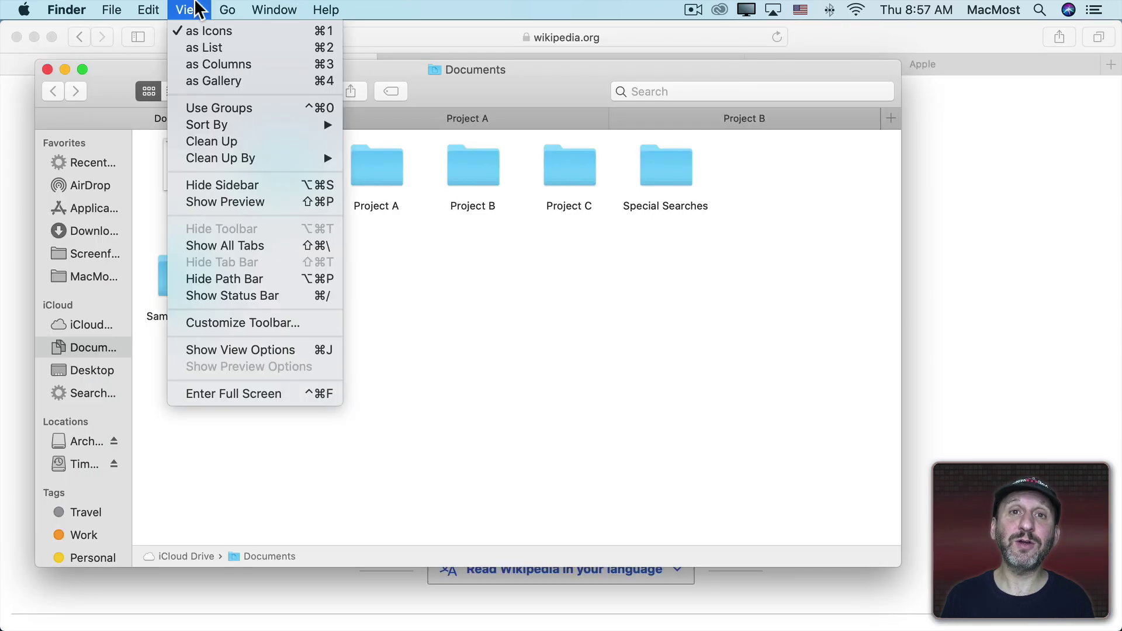
pyautogui.click(228, 246)
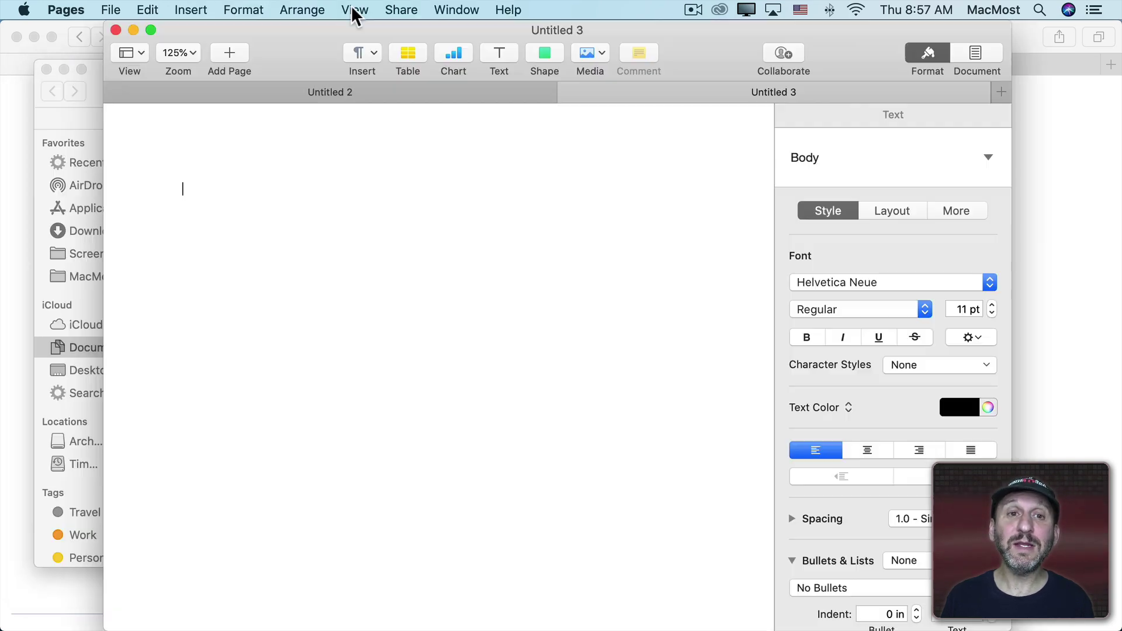
# Step: Choose View > Show All Tabs in Pages to see Untitled 2 and Untitled 3 as thumbnails
pyautogui.click(355, 10)
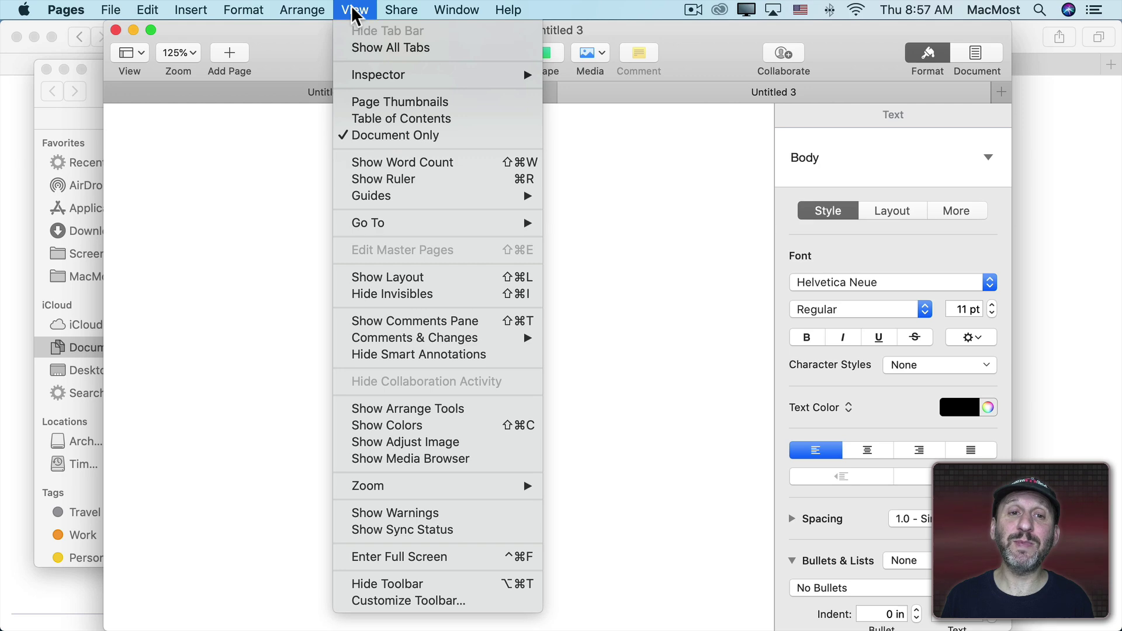
pyautogui.click(356, 47)
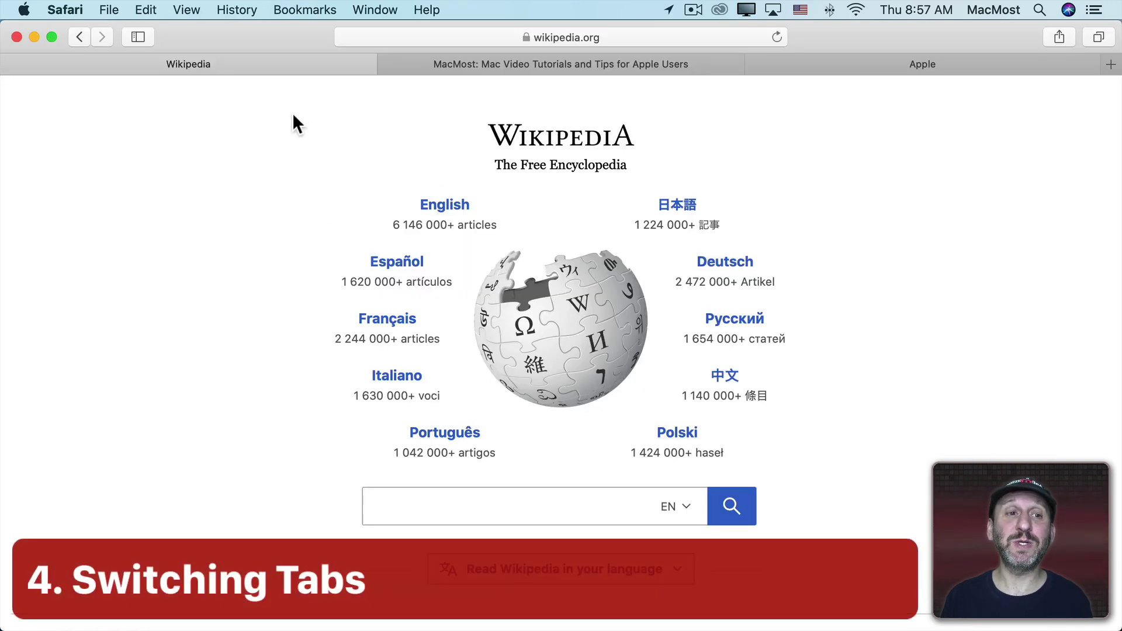
# Step: Click over to the MacMost and Apple tabs, and browse the Window menu's tab commands
pyautogui.click(556, 59)
pyautogui.click(851, 61)
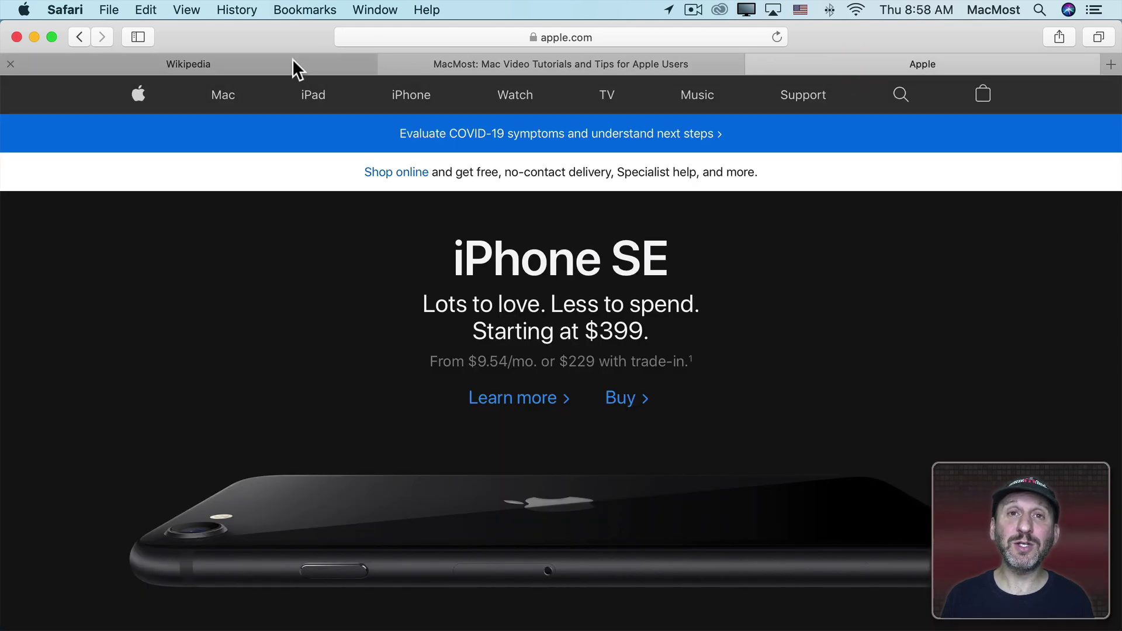
pyautogui.click(369, 9)
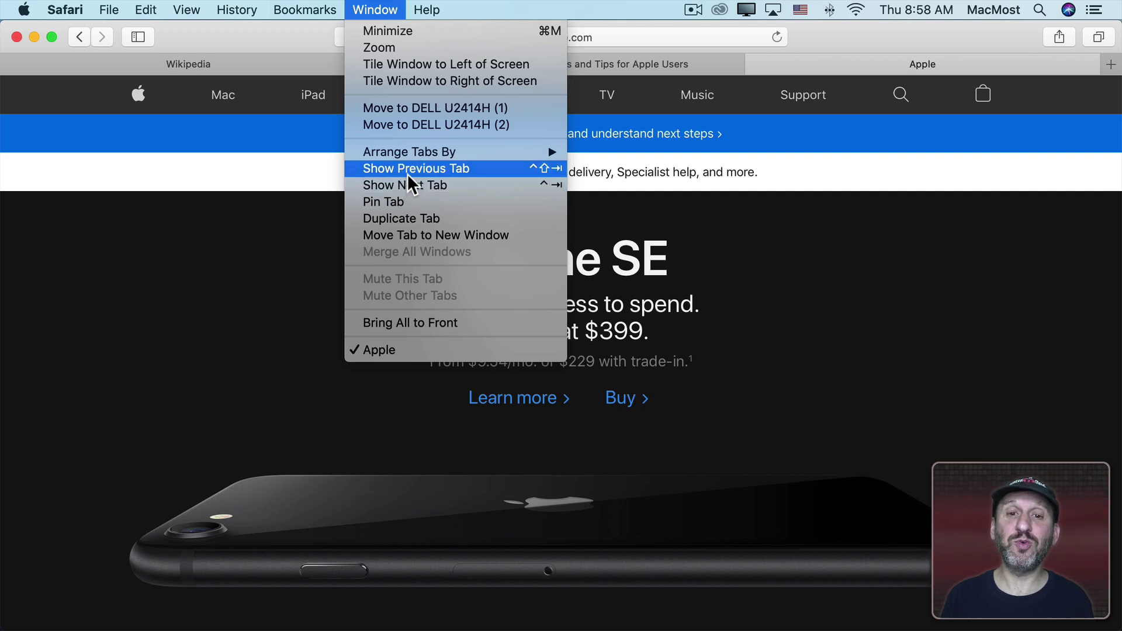
pyautogui.click(724, 252)
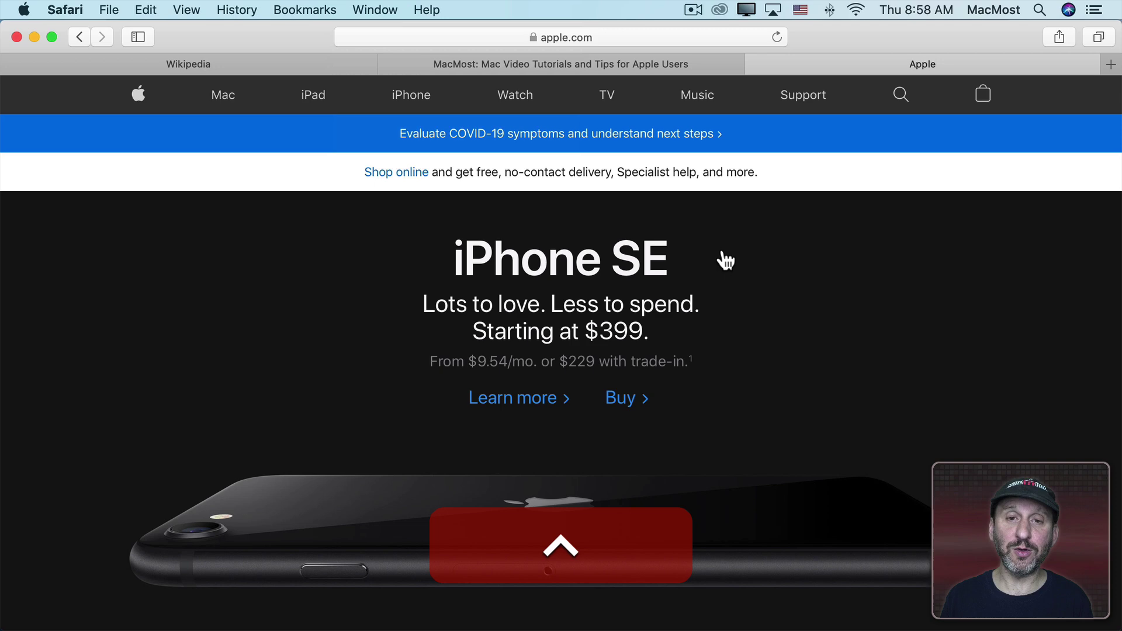
# Step: Cycle tabs with Ctrl+Tab and Shift+Ctrl+Tab, then jump with Cmd+1, Cmd+2 and Cmd+9 to Apple
pyautogui.hotkey('ctrl', 'Tab')
pyautogui.hotkey('ctrl', 'Tab')
pyautogui.hotkey('ctrl', 'Tab')
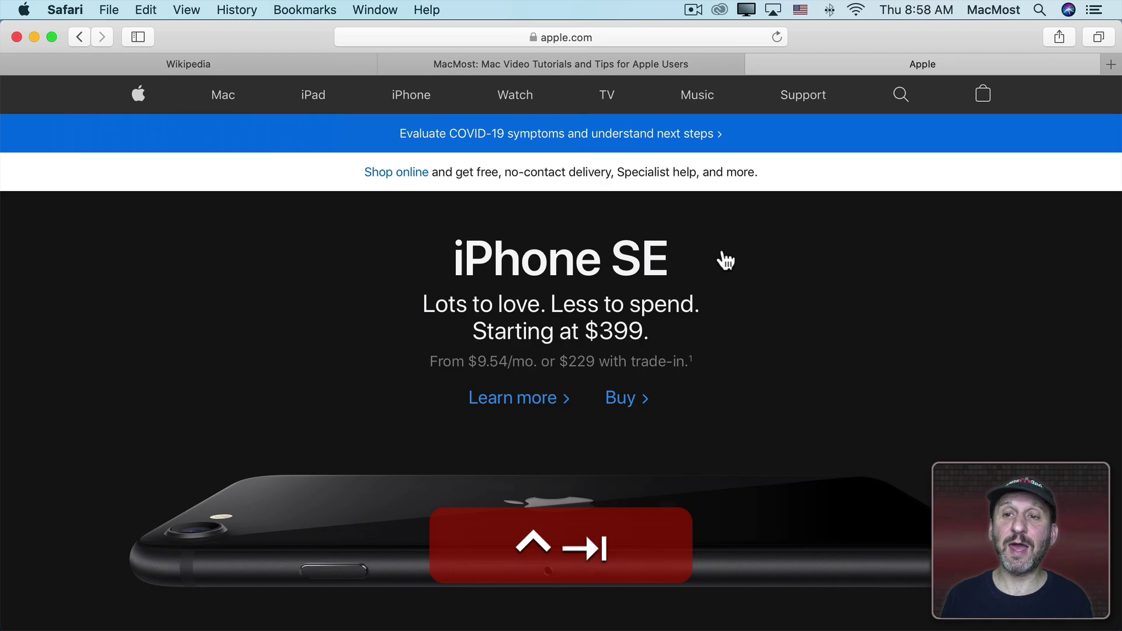
pyautogui.press('shift')
pyautogui.hotkey('ctrl', 'shift', 'Tab')
pyautogui.hotkey('ctrl', 'shift', 'Tab')
pyautogui.hotkey('ctrl', 'shift', 'Tab')
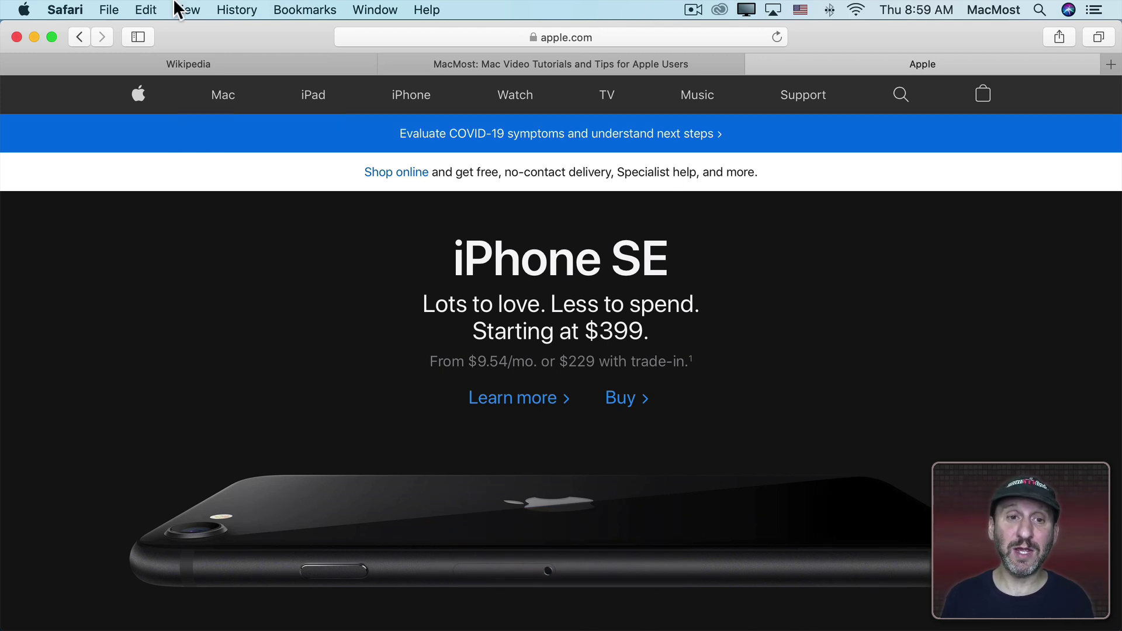
pyautogui.press('super+1')
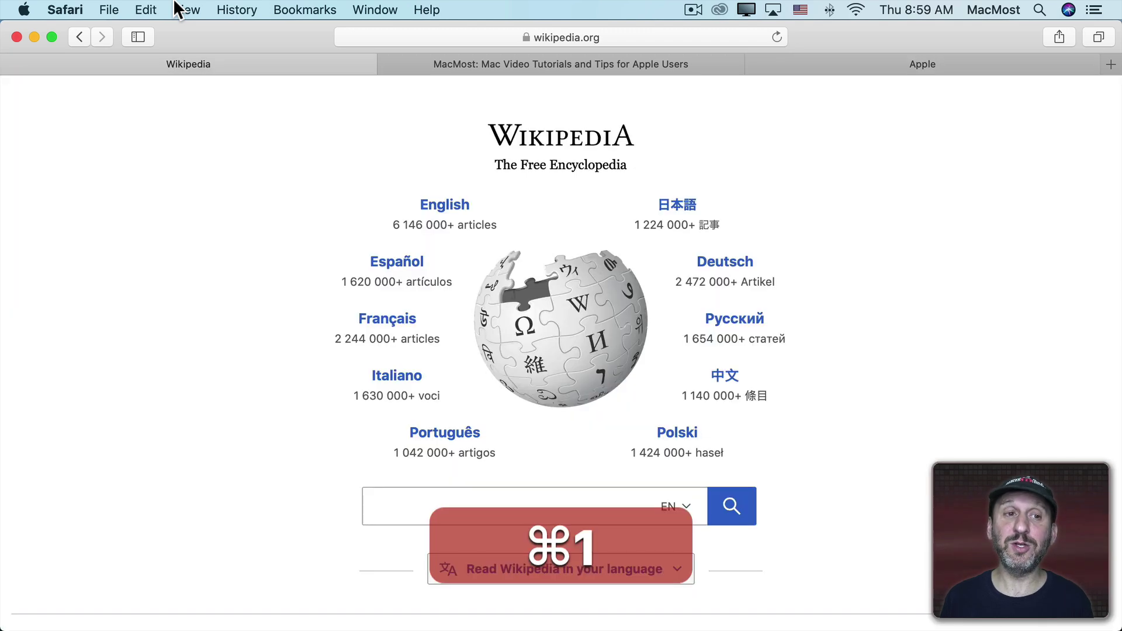
pyautogui.press('super+2')
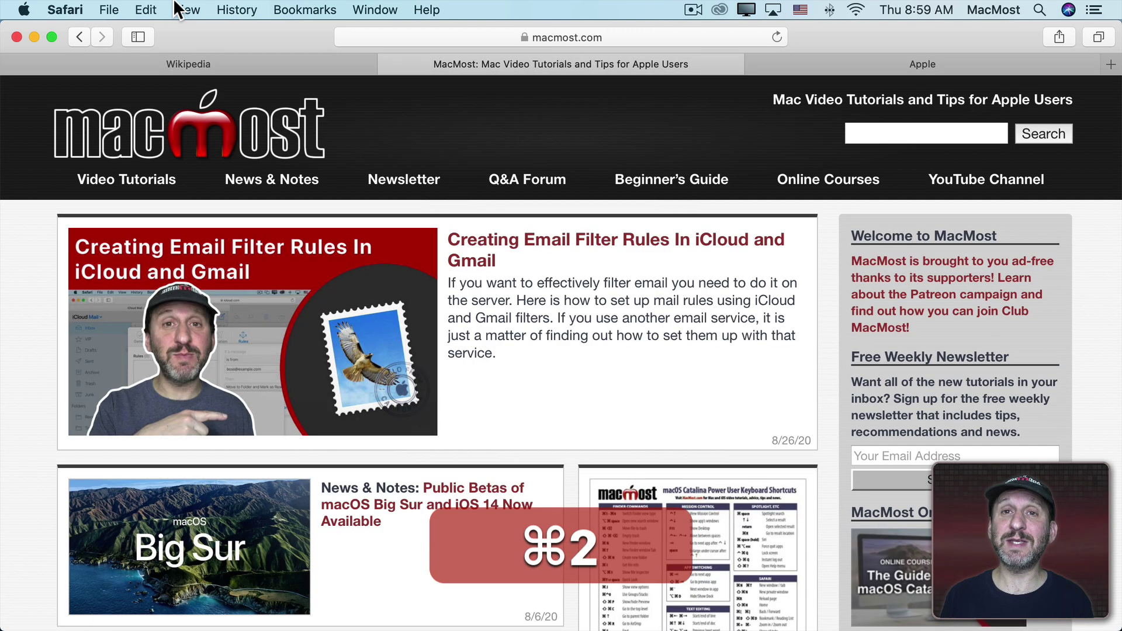
pyautogui.press('super+9')
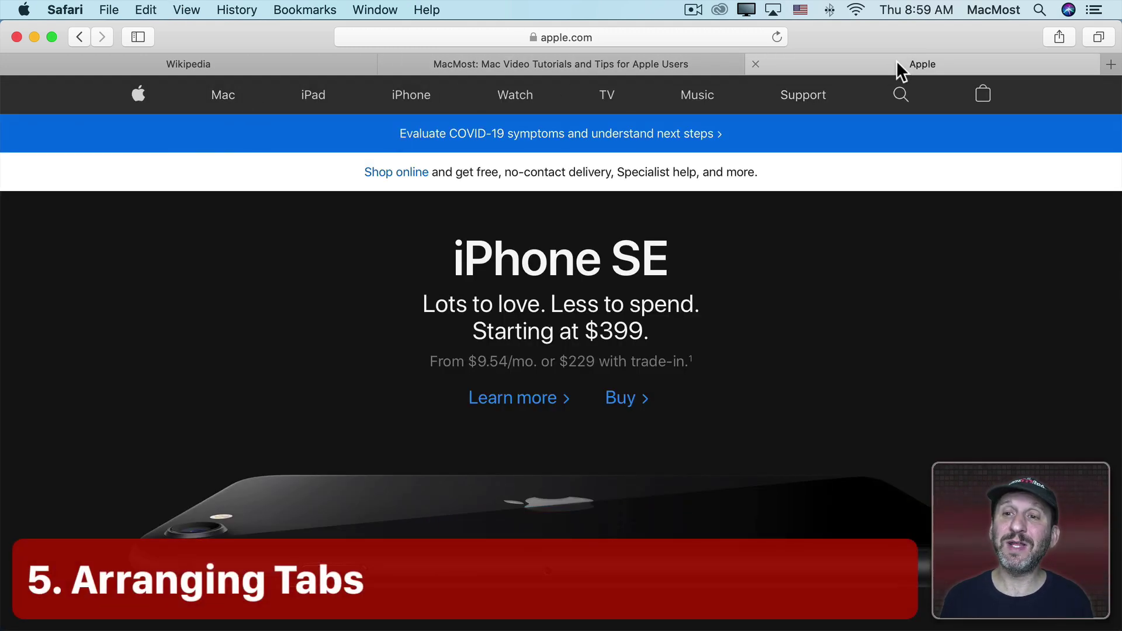
# Step: Drag the Apple and Wikipedia tabs forward, then sort the tabs by title
pyautogui.moveTo(896, 61); pyautogui.dragTo(196, 51)
pyautogui.moveTo(469, 61); pyautogui.dragTo(152, 61)
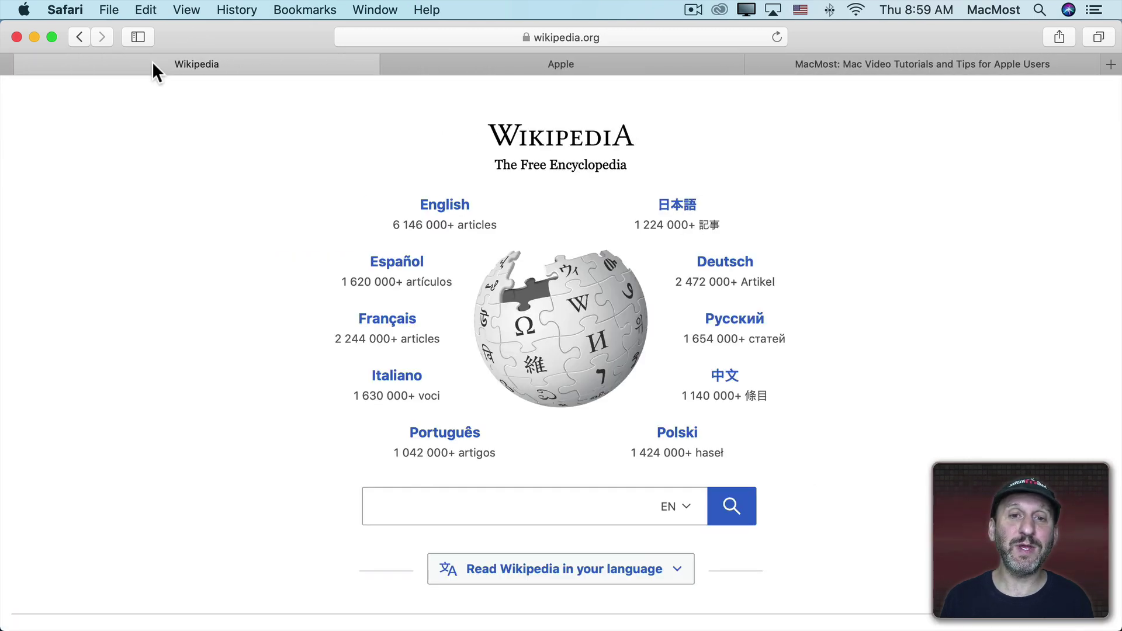
pyautogui.click(371, 12)
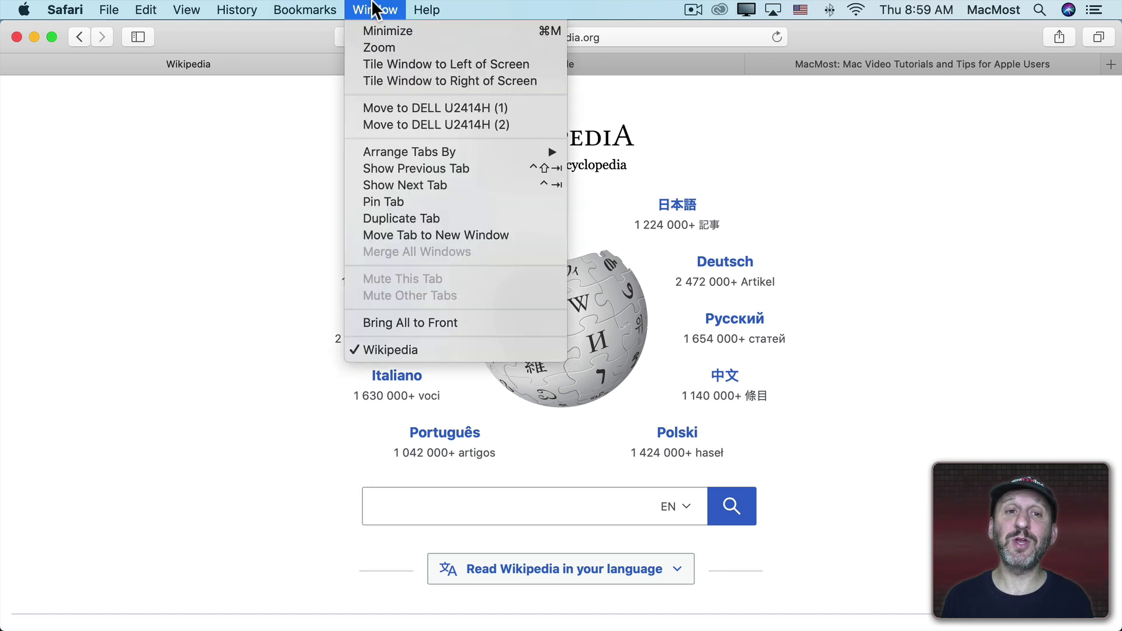
pyautogui.moveTo(409, 153)
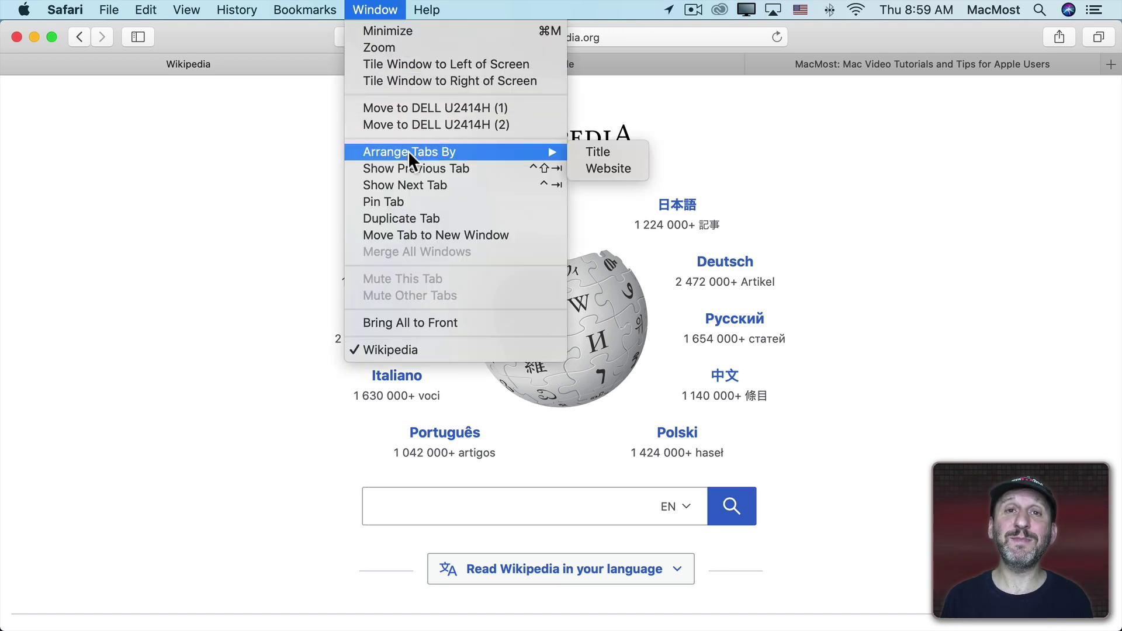
pyautogui.click(593, 152)
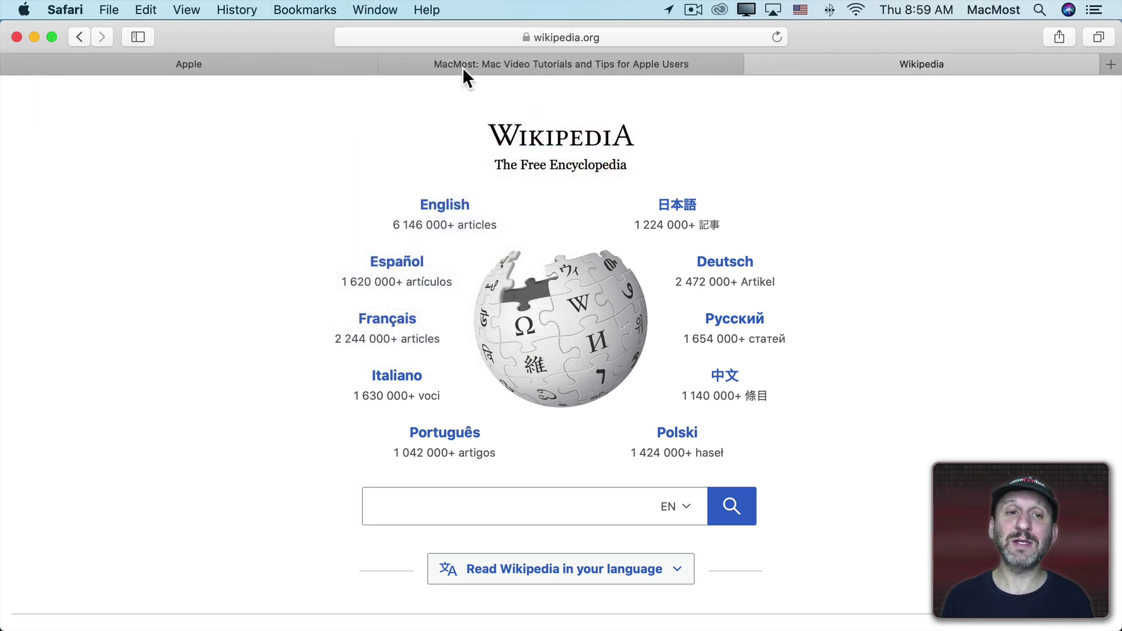
# Step: Re-sort the Safari tabs by website using Window > Arrange Tabs By
pyautogui.click(383, 9)
pyautogui.moveTo(429, 152)
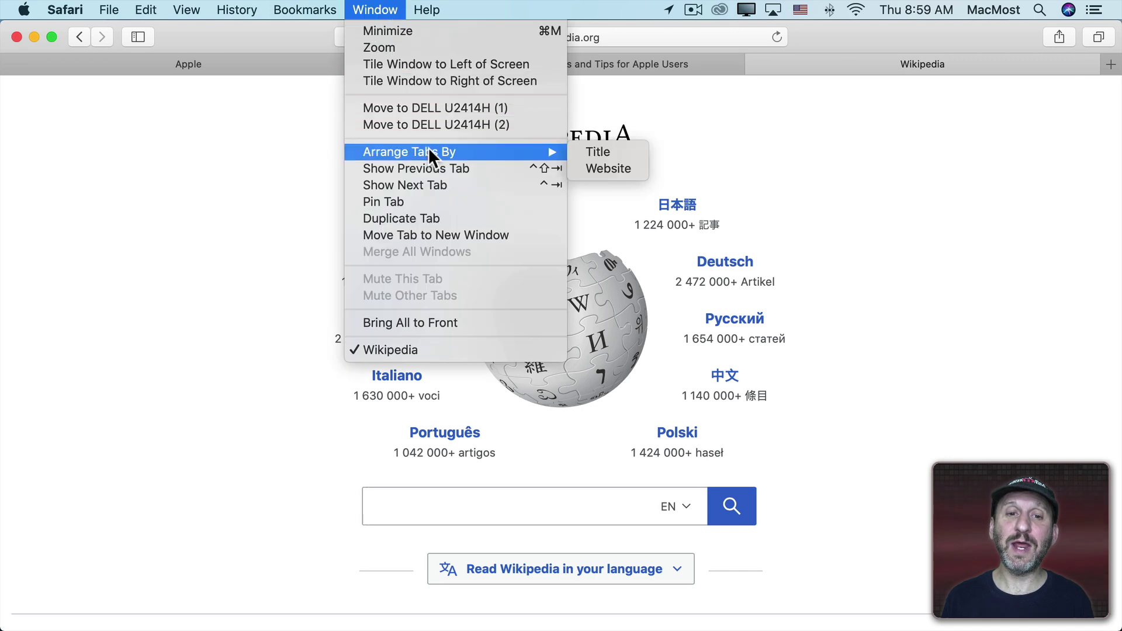
pyautogui.click(611, 165)
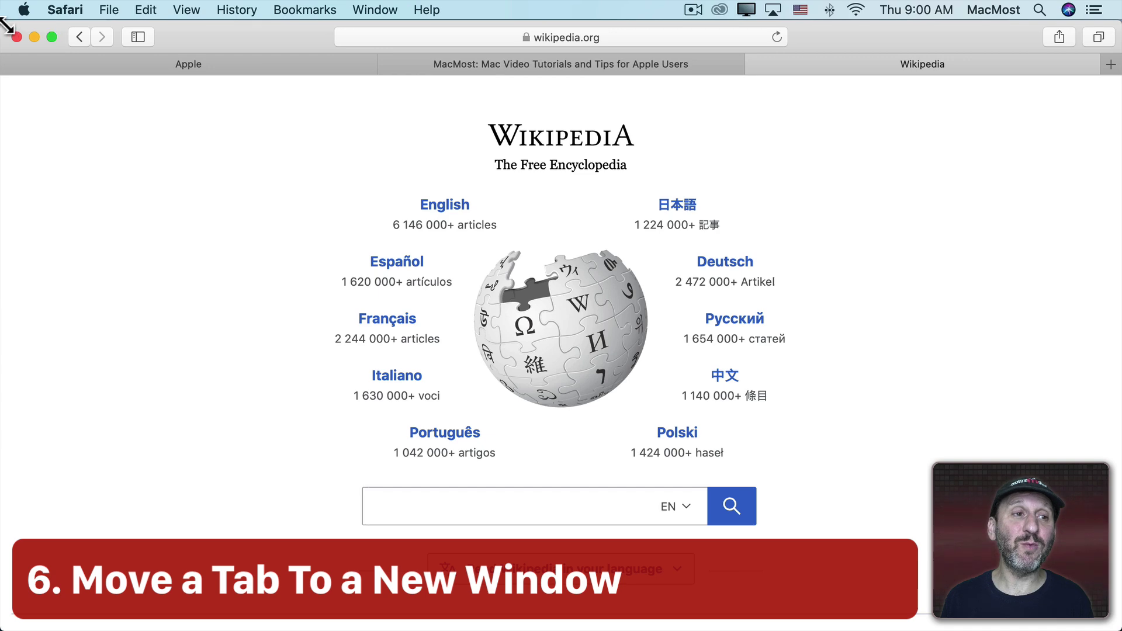
# Step: Shrink the Safari window to the right half and drag the MacMost tab into its own window
pyautogui.moveTo(6, 27); pyautogui.dragTo(472, 91)
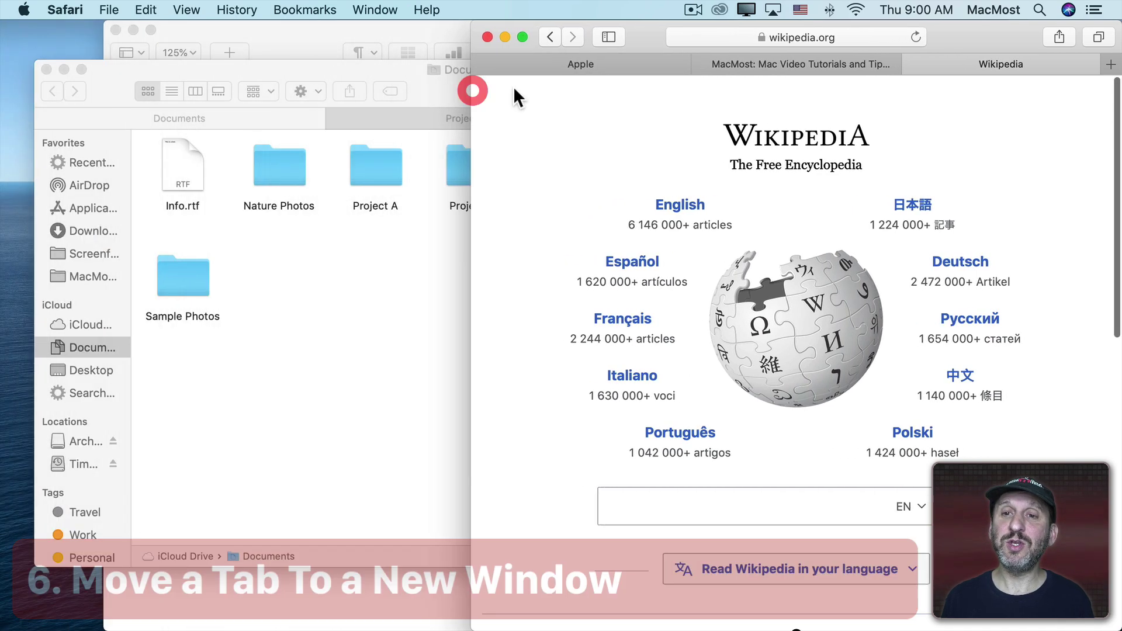
pyautogui.click(829, 65)
pyautogui.moveTo(829, 65); pyautogui.dragTo(198, 248)
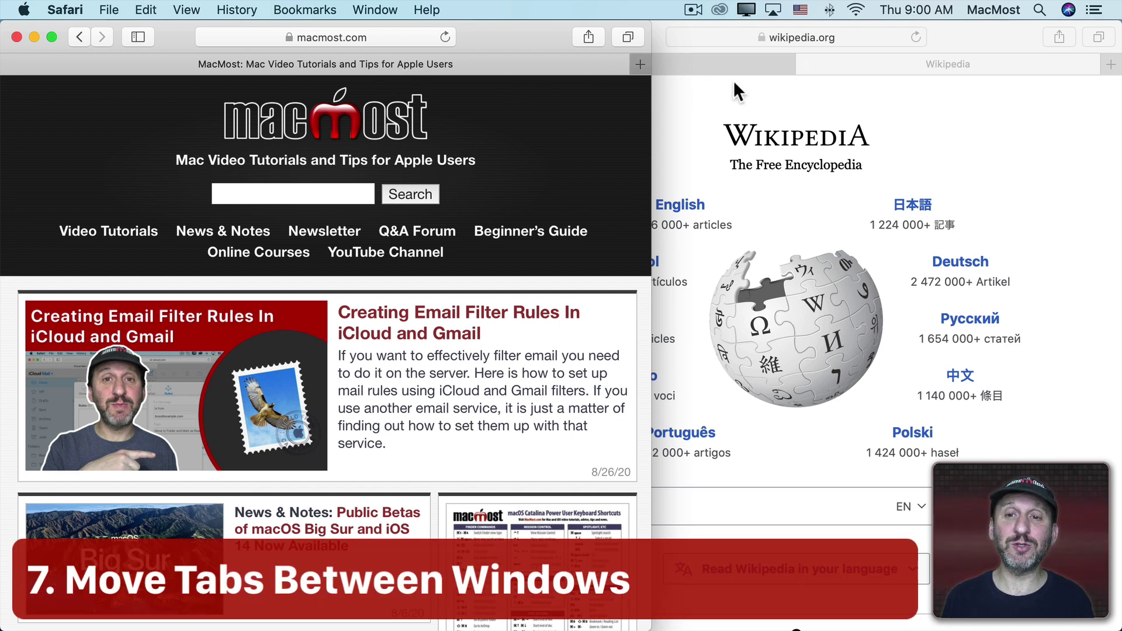
# Step: Move the Wikipedia tab into the MacMost window, then merge all Safari windows into one
pyautogui.click(820, 90)
pyautogui.moveTo(909, 68); pyautogui.dragTo(320, 143)
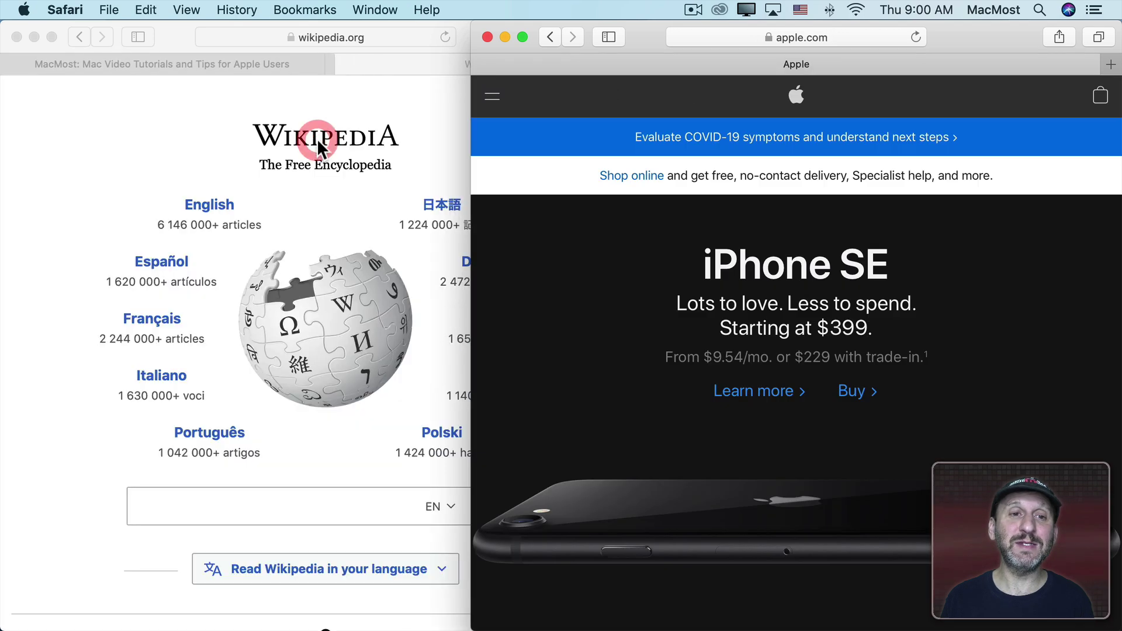
pyautogui.click(201, 88)
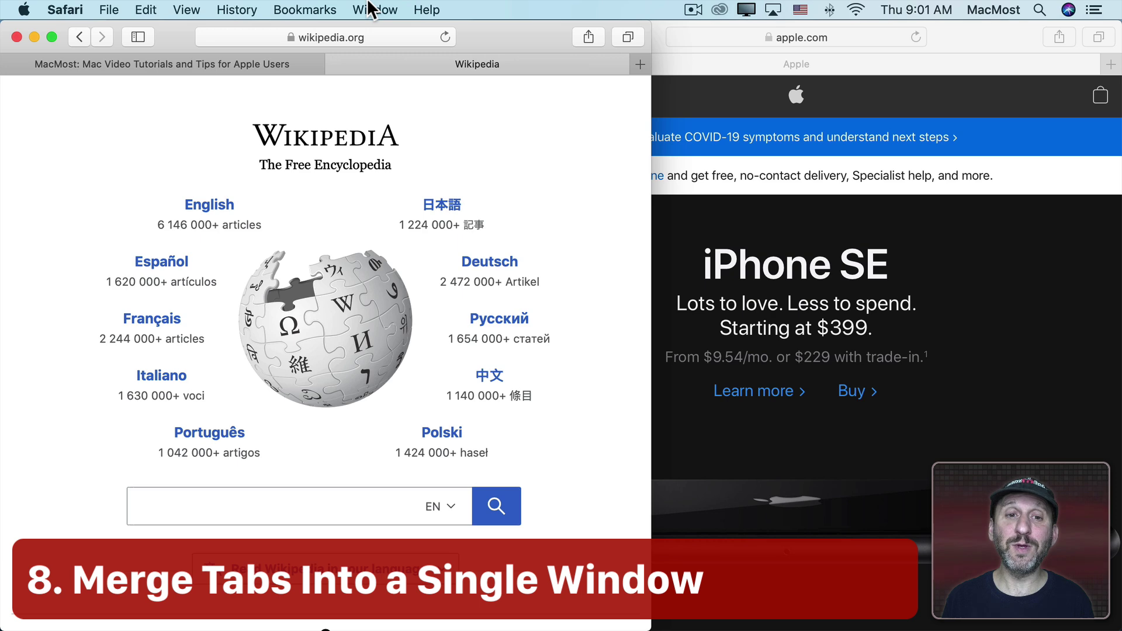
pyautogui.click(371, 9)
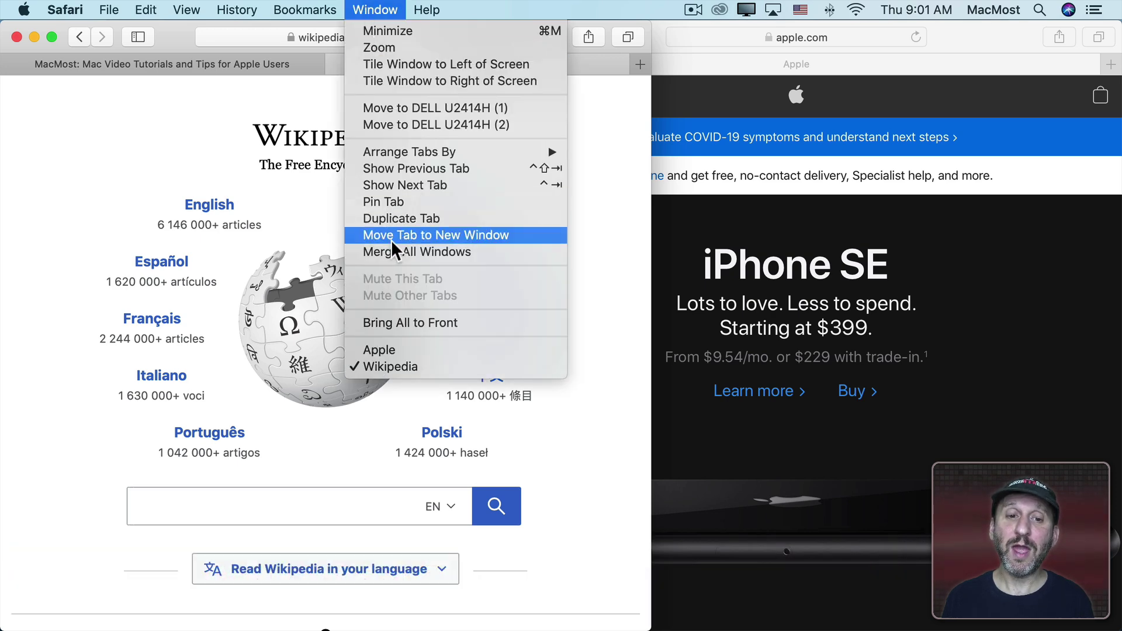
pyautogui.click(394, 254)
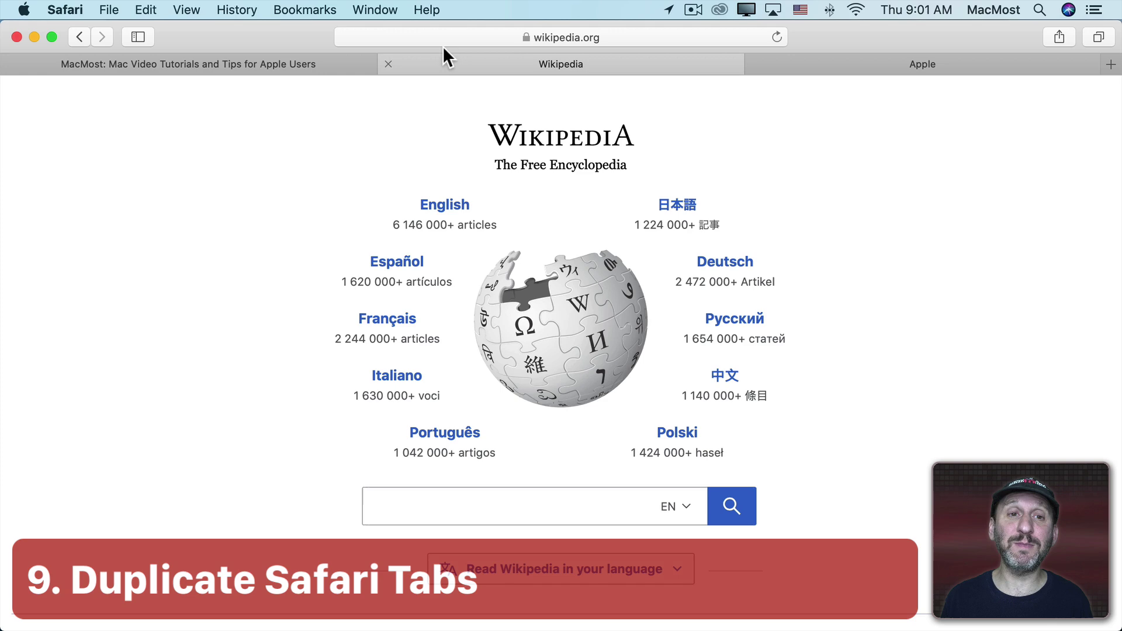
# Step: Duplicate the Wikipedia tab, open the English Wikipedia main page in it, then close that tab
pyautogui.click(367, 6)
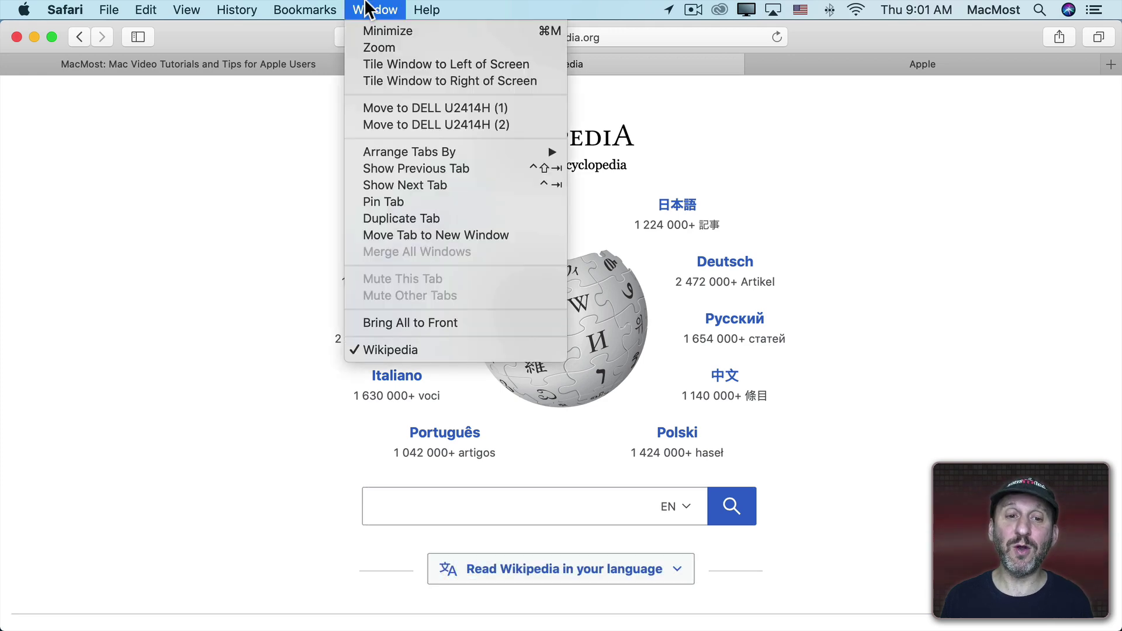
pyautogui.click(408, 218)
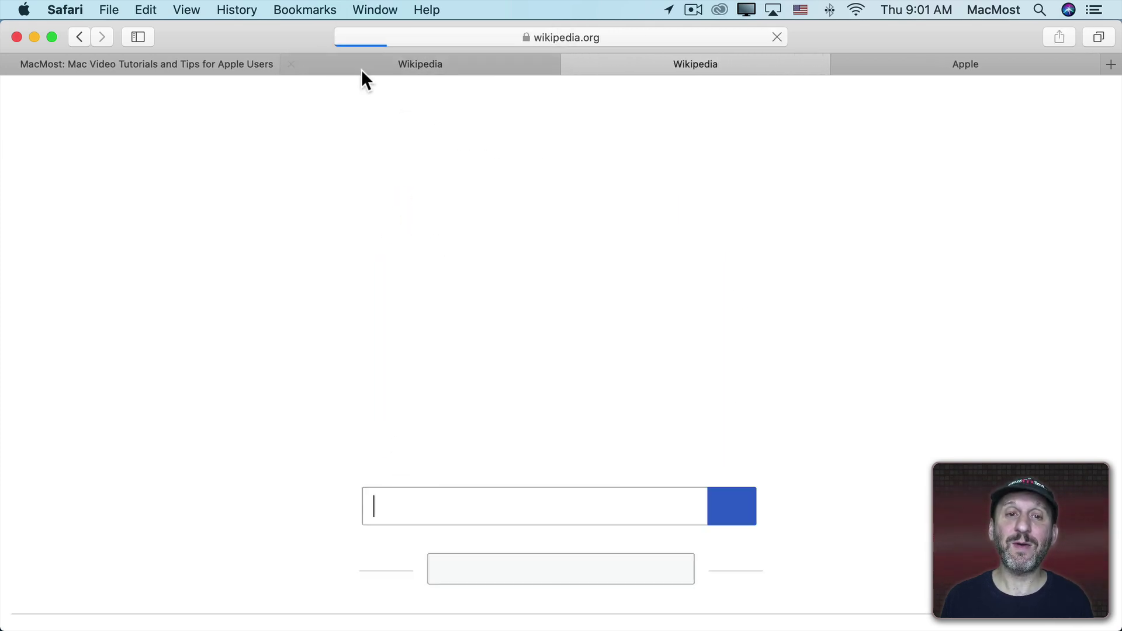
pyautogui.click(453, 69)
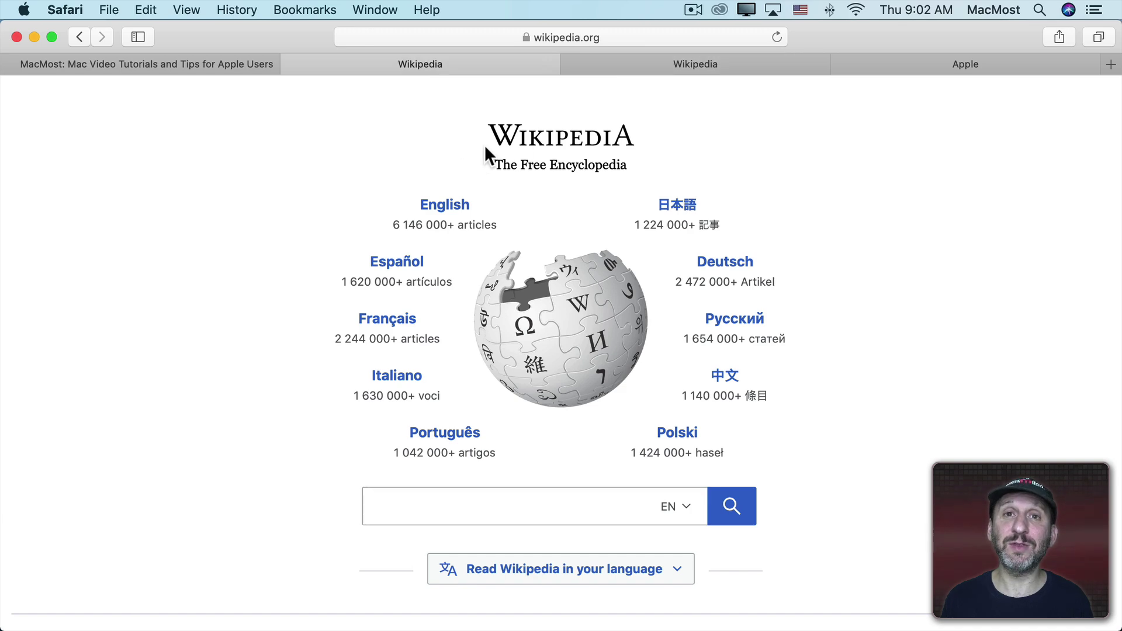
pyautogui.click(644, 60)
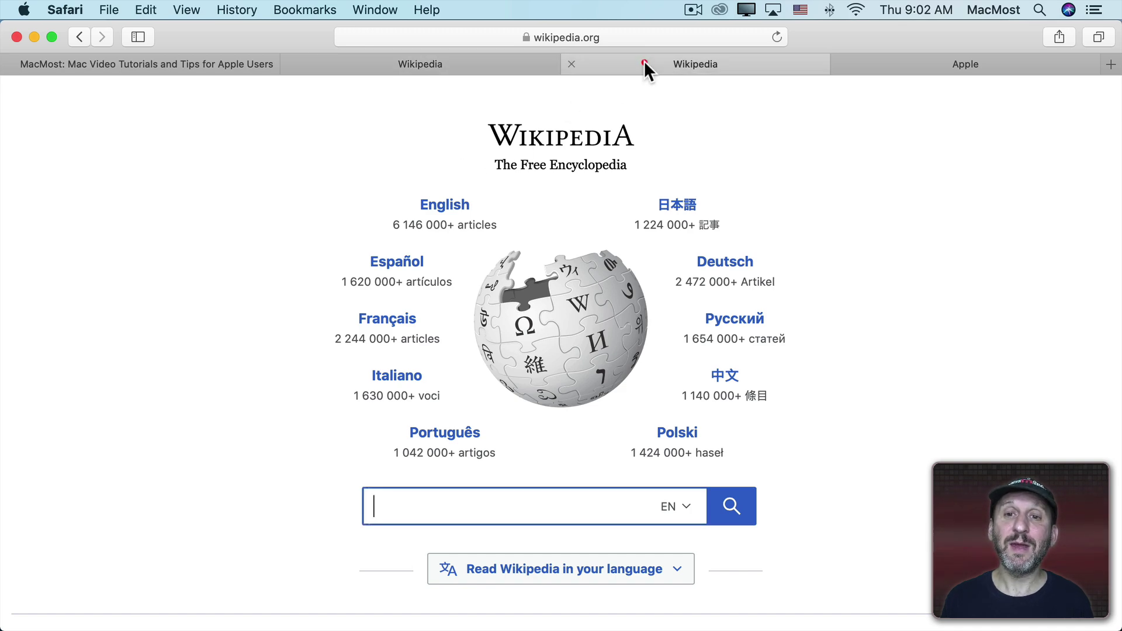
pyautogui.click(445, 204)
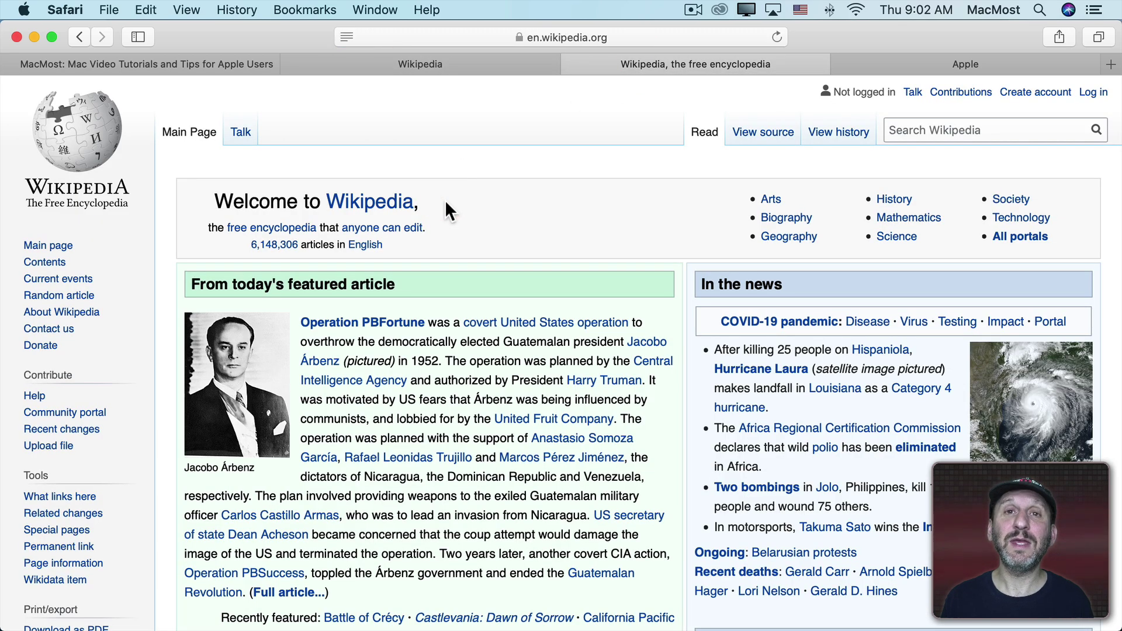
pyautogui.press('super+w')
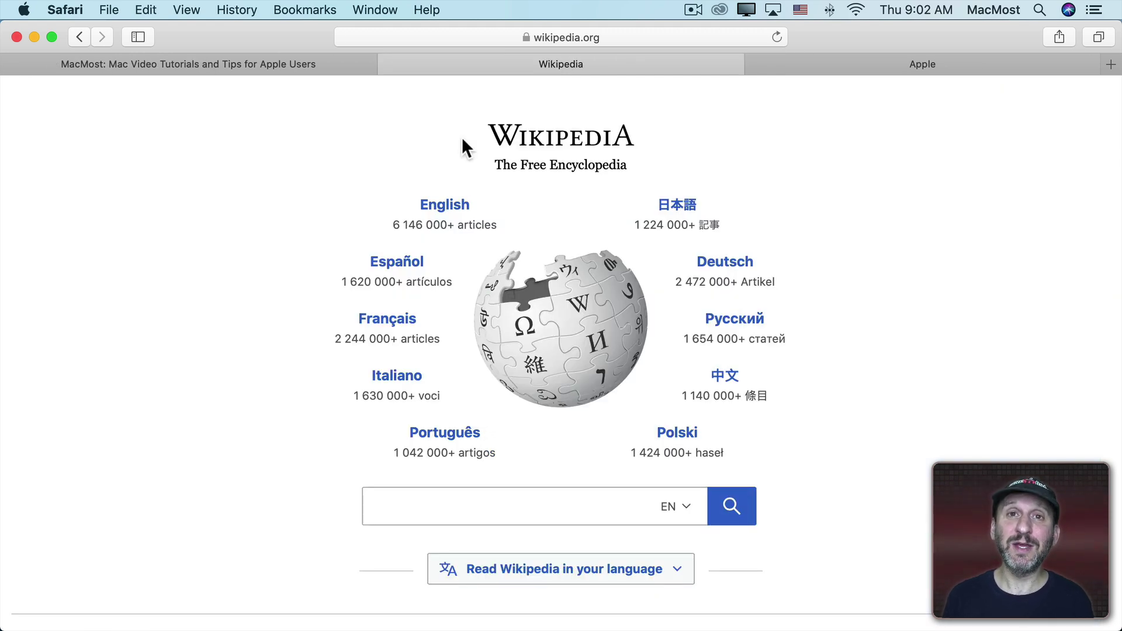
# Step: Open English Wikipedia in a background tab, return to the portal tab, and view Safari's Tabs preferences
pyautogui.keyDown('super'); pyautogui.click(439, 201); pyautogui.keyUp('super')
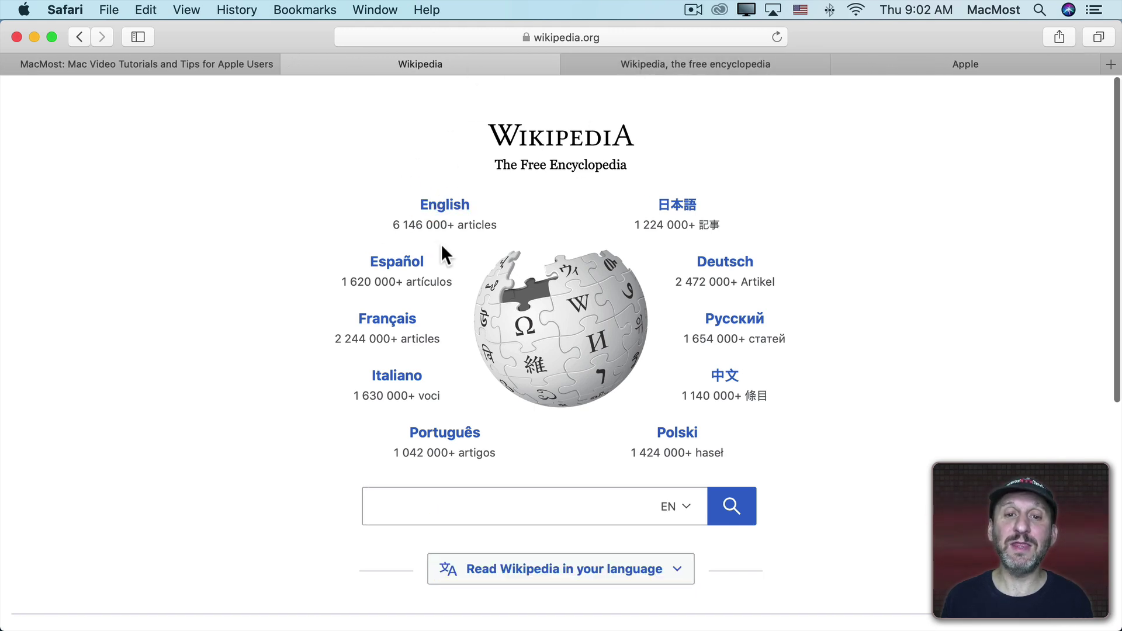
pyautogui.click(658, 66)
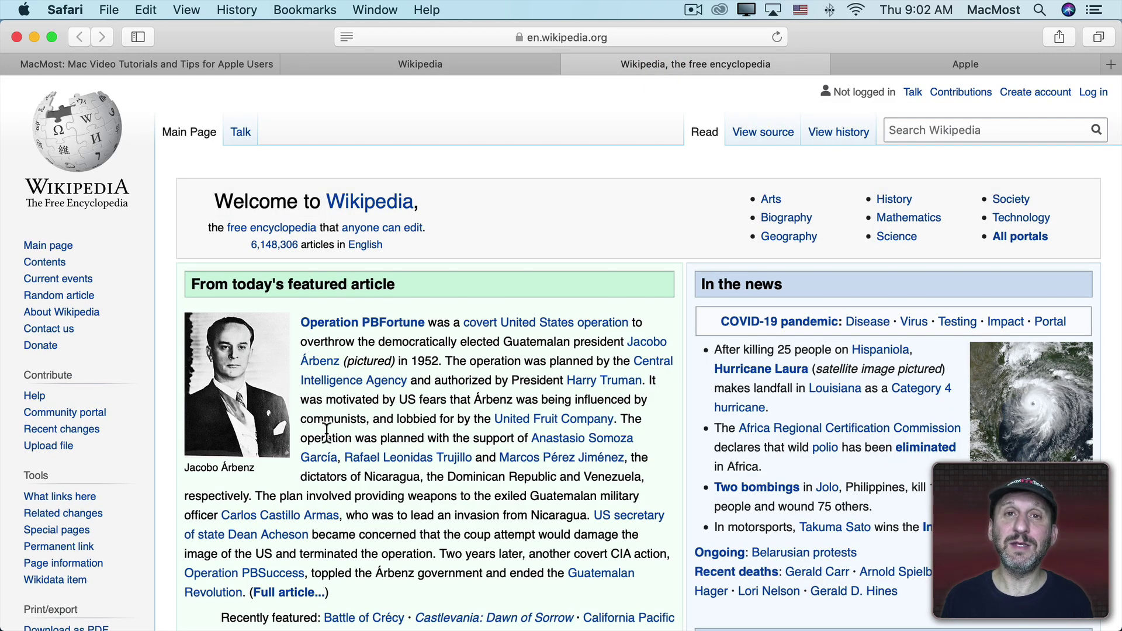
pyautogui.click(437, 65)
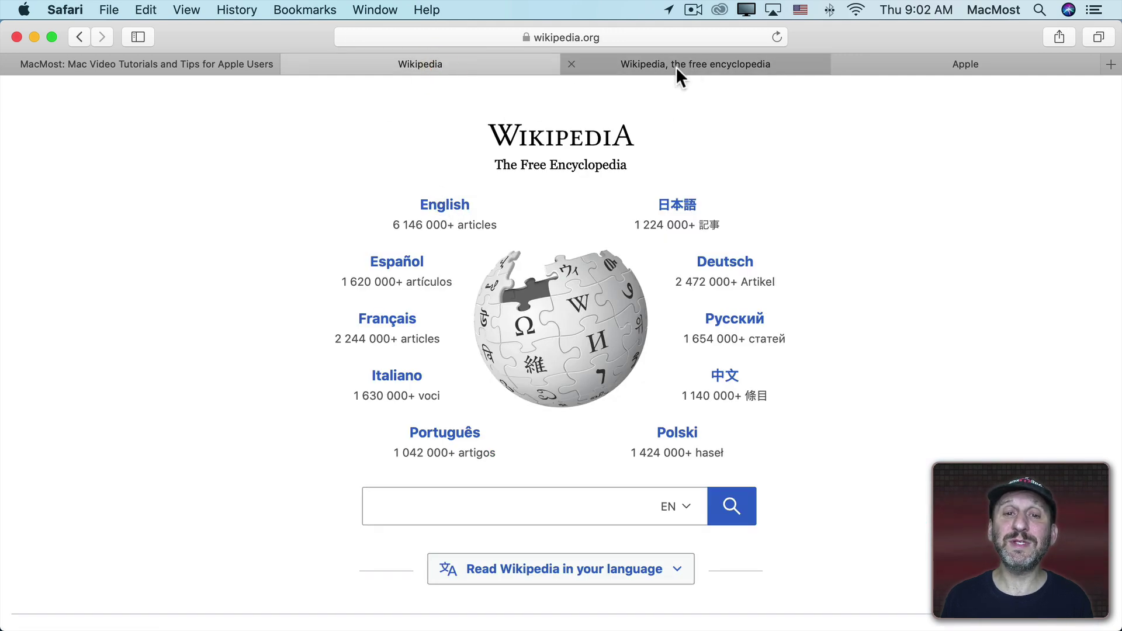
pyautogui.click(64, 10)
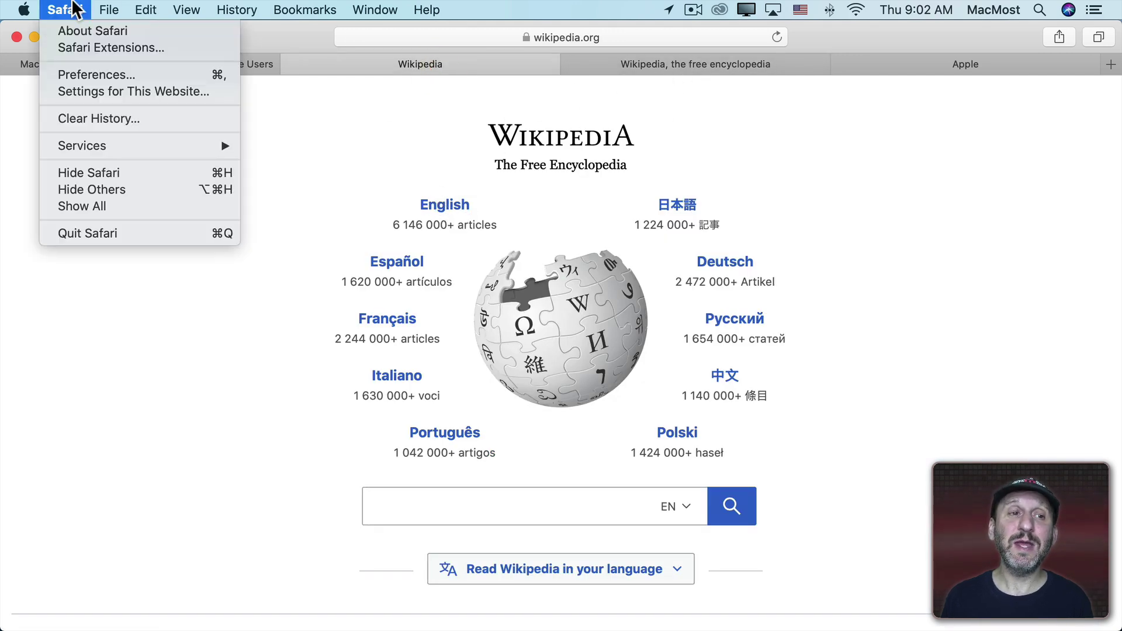
pyautogui.click(80, 75)
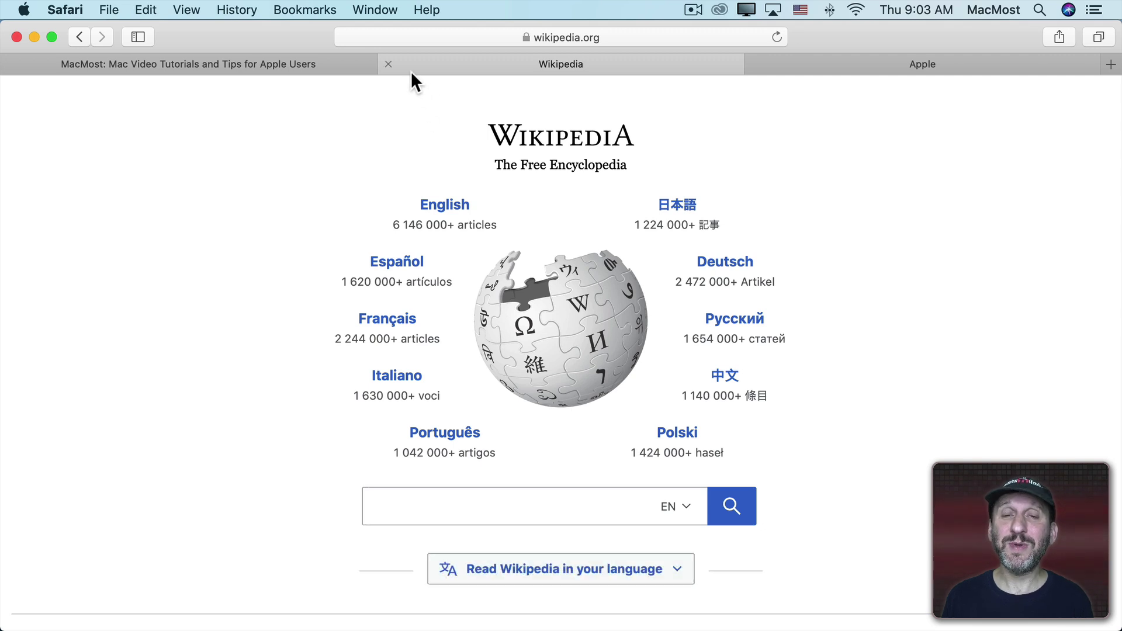
# Step: Pin the Wikipedia tab with Window > Pin Tab and drag MacMost into the pinned area
pyautogui.click(374, 10)
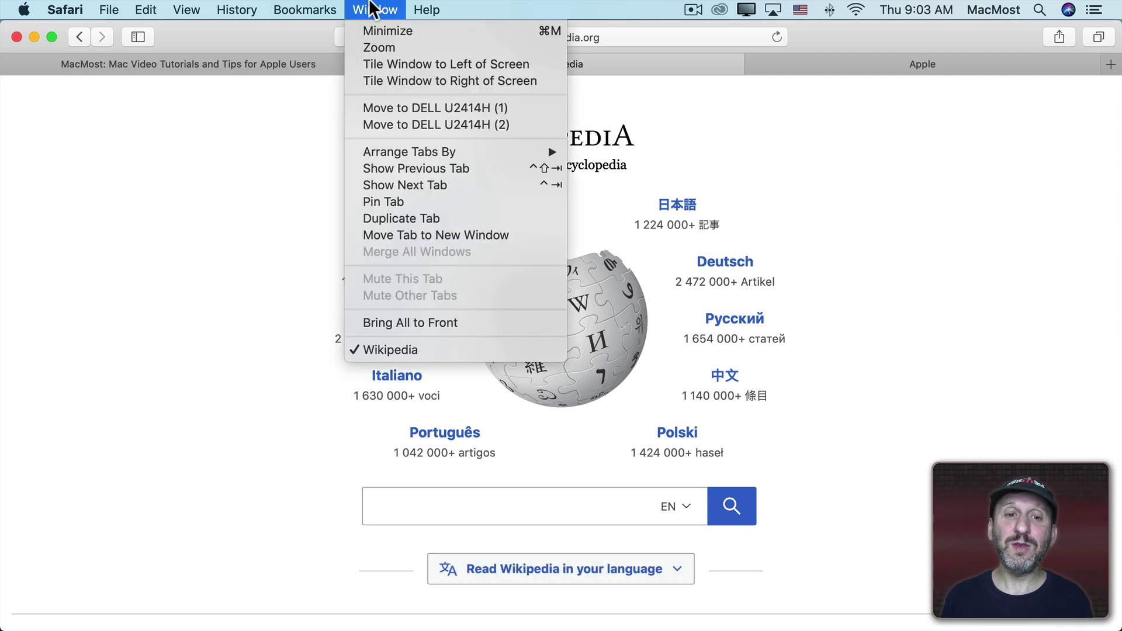
pyautogui.click(392, 201)
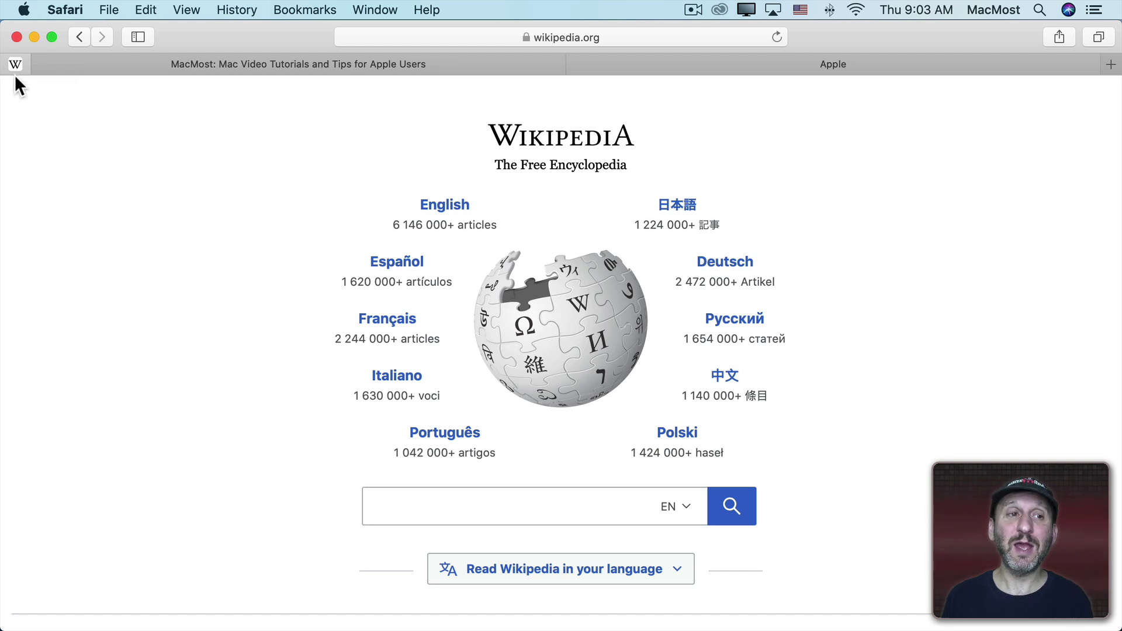
pyautogui.click(342, 60)
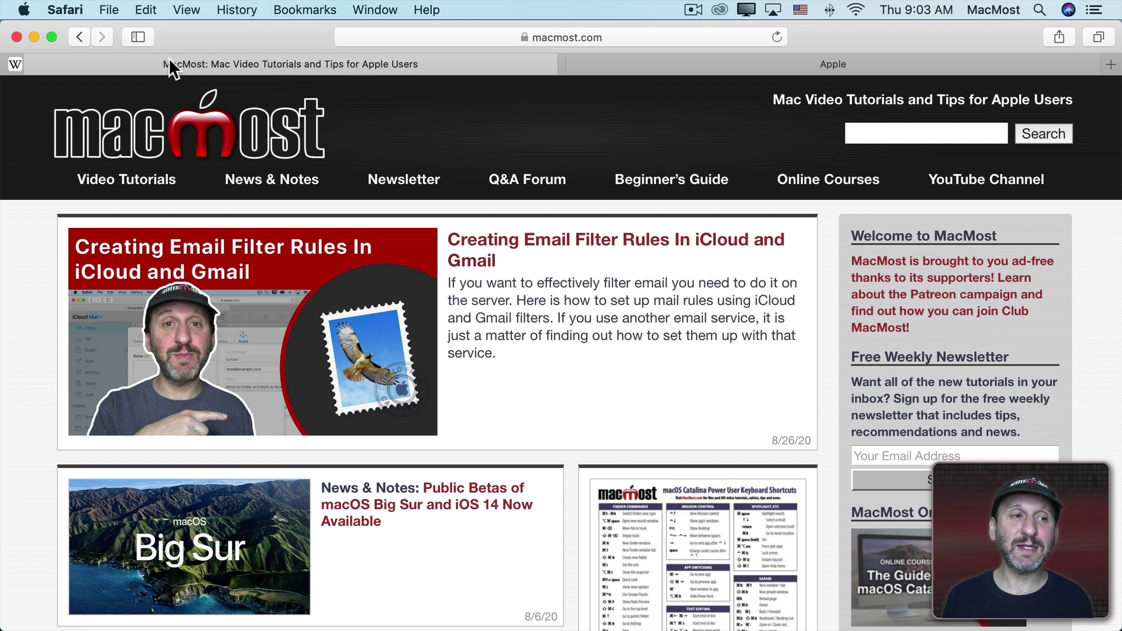
pyautogui.moveTo(168, 60); pyautogui.dragTo(26, 63)
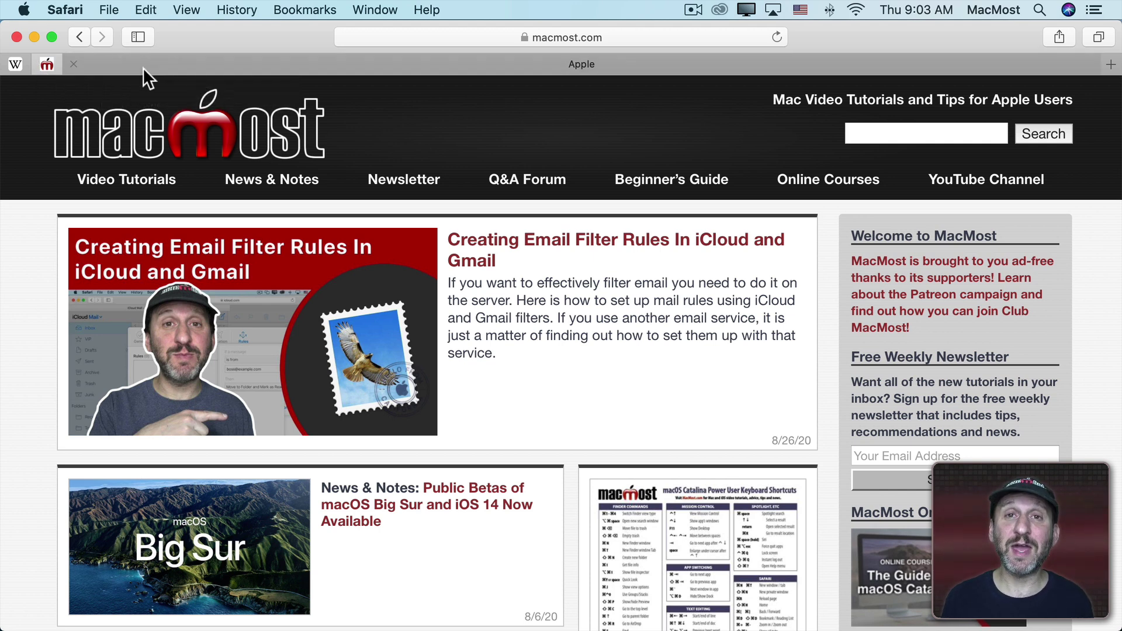
# Step: Try closing the pinned Wikipedia tab from the File menu
pyautogui.click(25, 67)
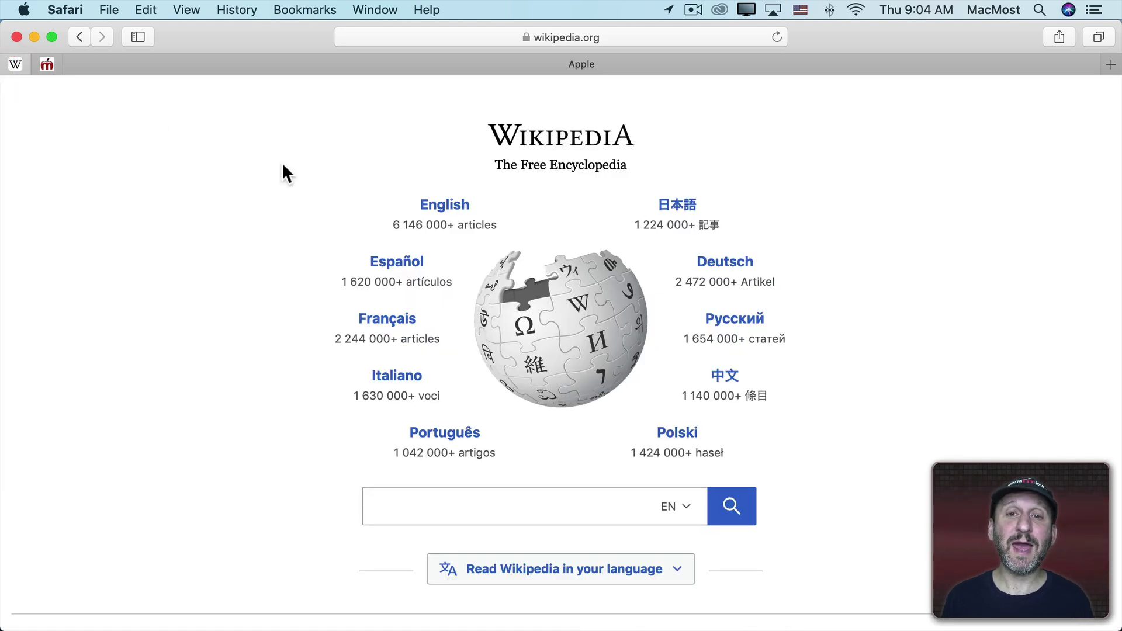
pyautogui.click(108, 10)
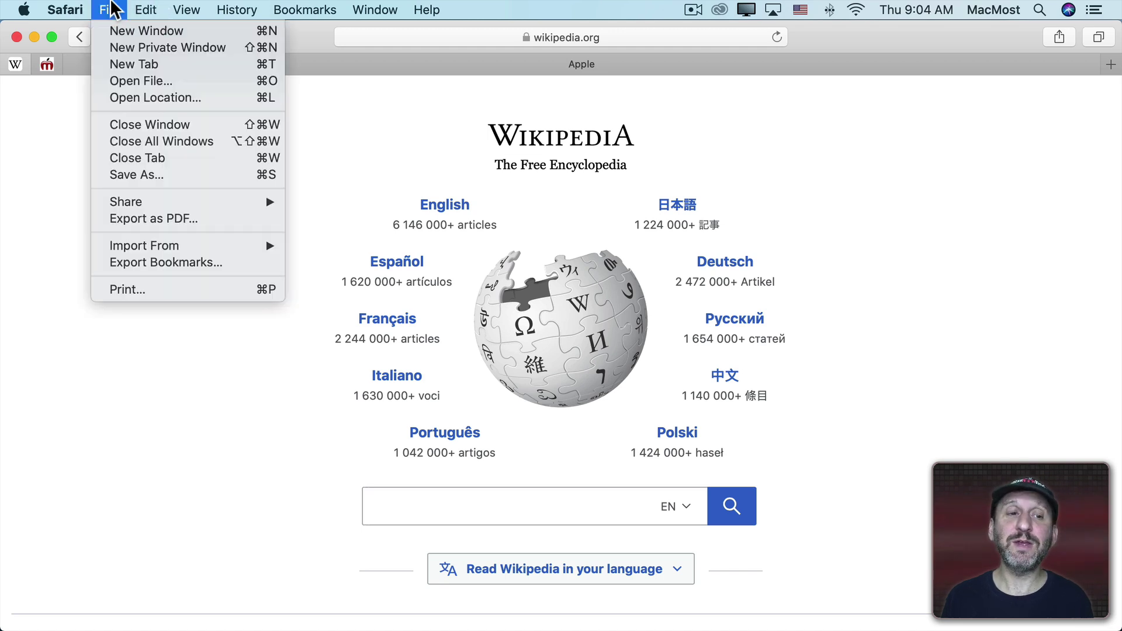
pyautogui.click(138, 158)
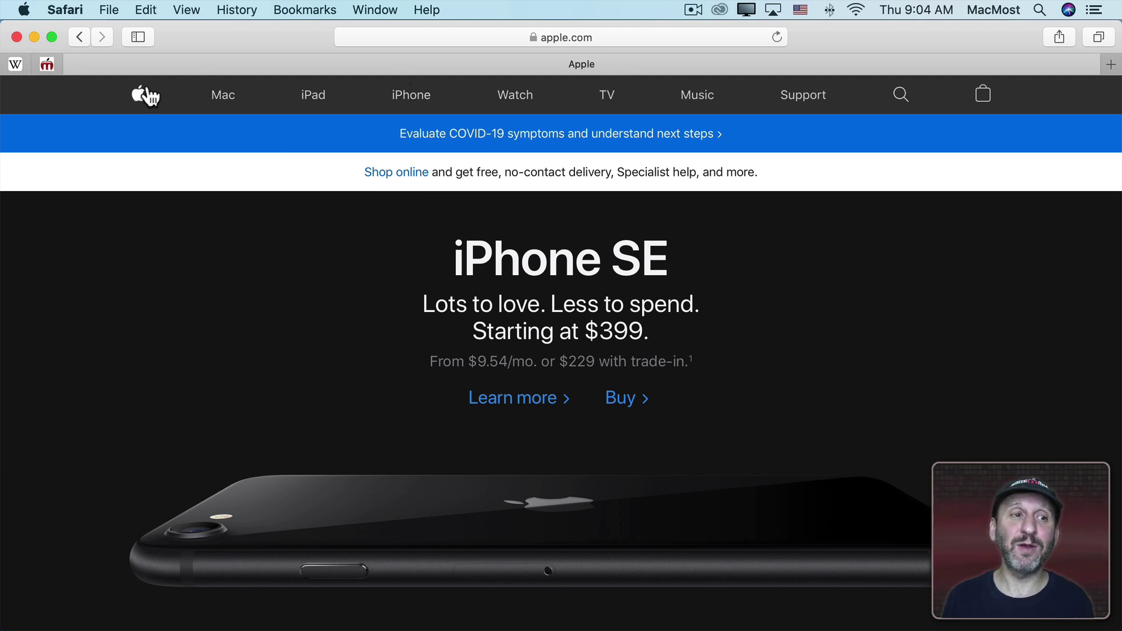
# Step: From the pinned Wikipedia tab, open English Wikipedia and follow the Wikimedia Foundation, Inc. link
pyautogui.click(16, 64)
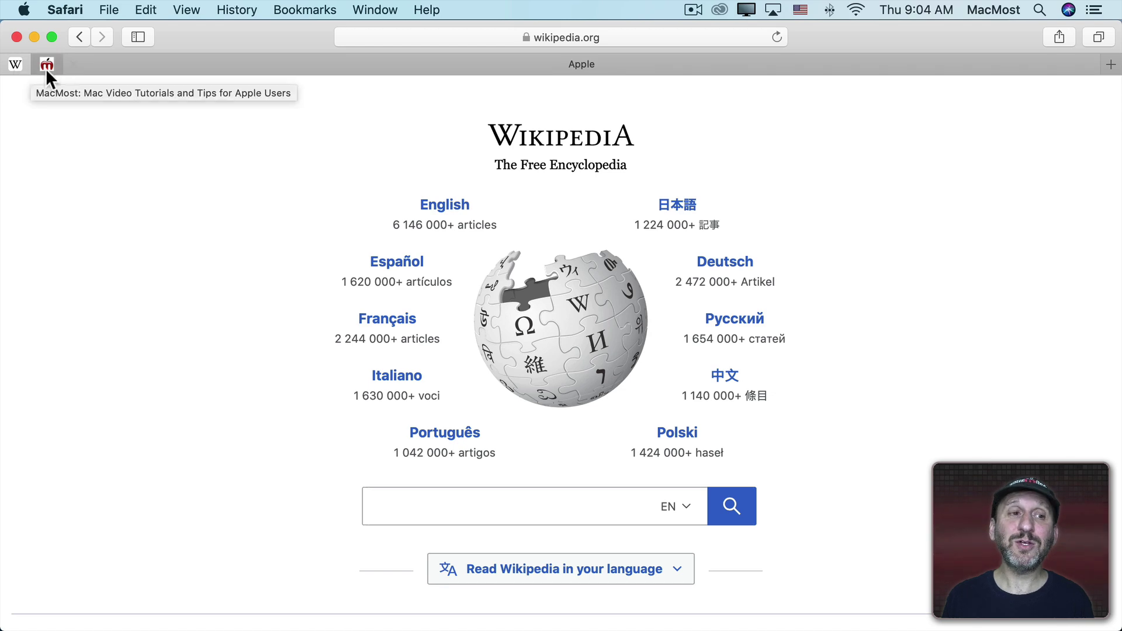
pyautogui.click(445, 208)
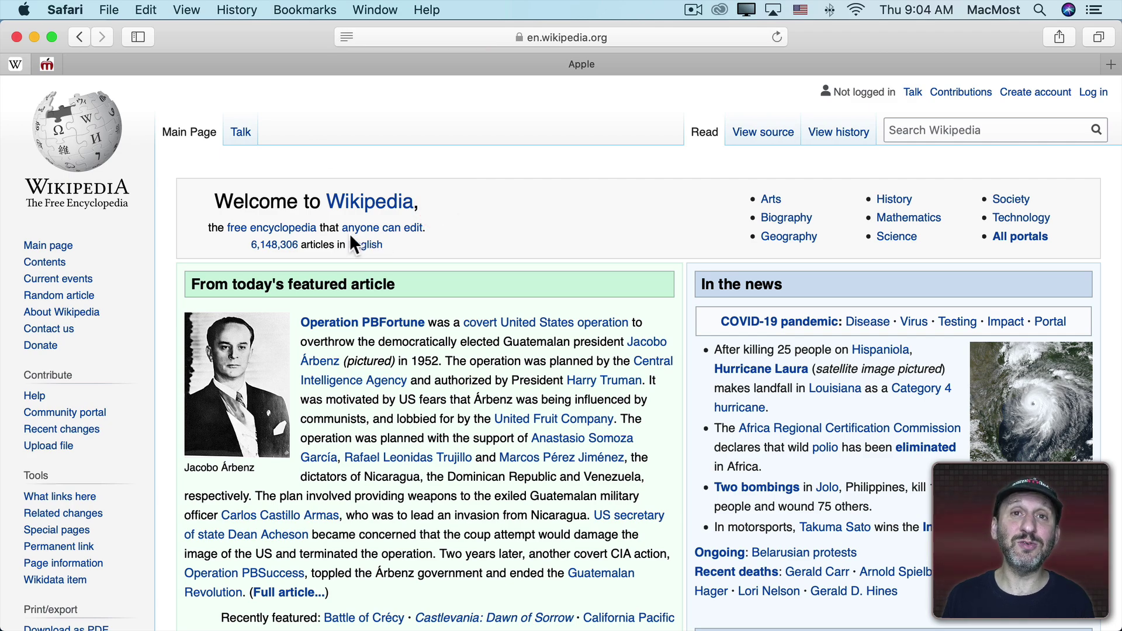
pyautogui.scroll(-20, 349, 233)
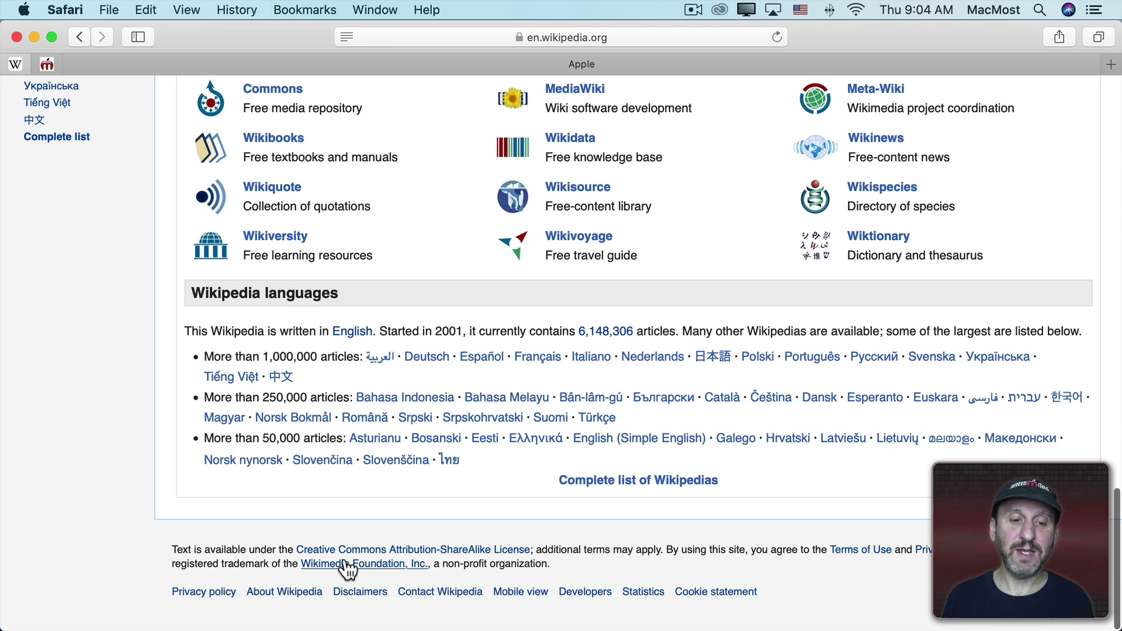
pyautogui.click(346, 564)
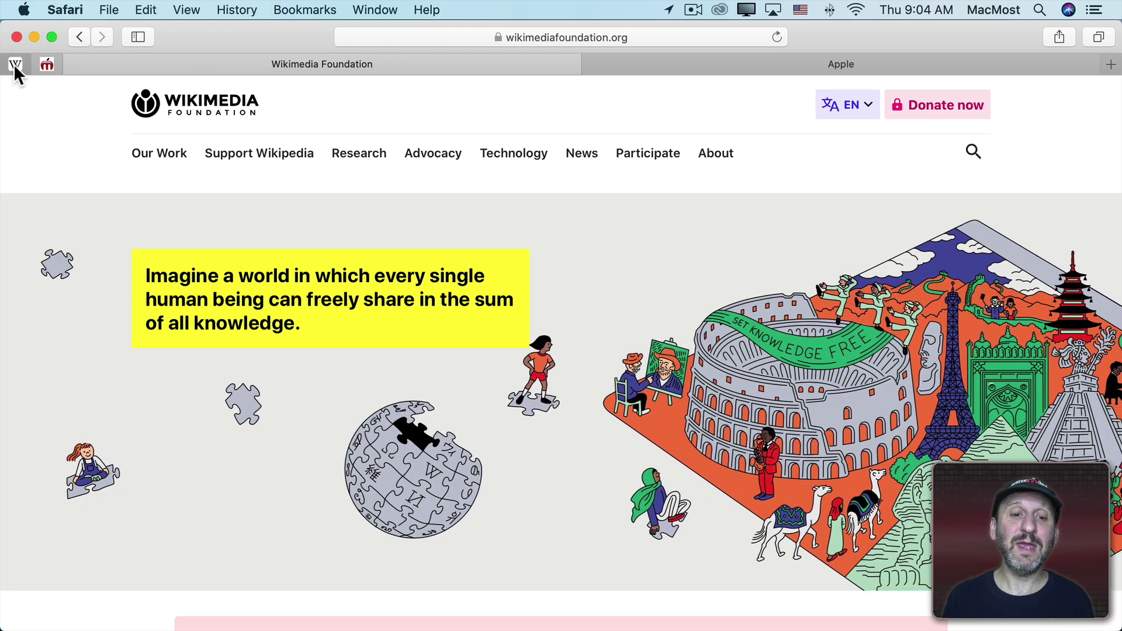
# Step: Drag the pinned Wikipedia tab out to unpin it, then close it
pyautogui.click(14, 64)
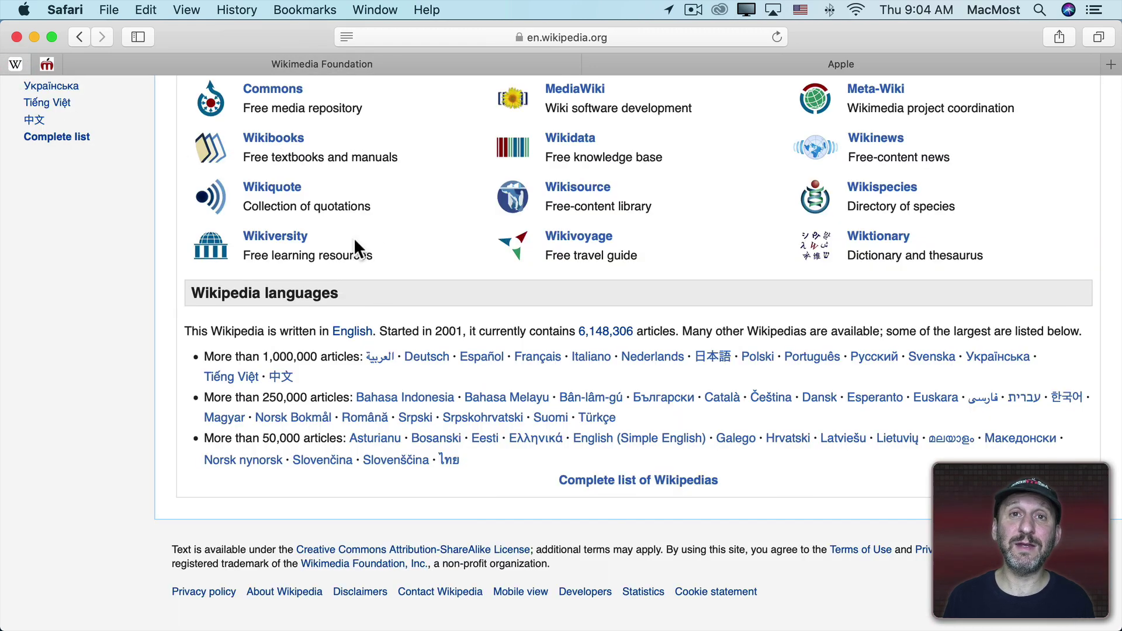
pyautogui.moveTo(13, 64); pyautogui.dragTo(194, 56)
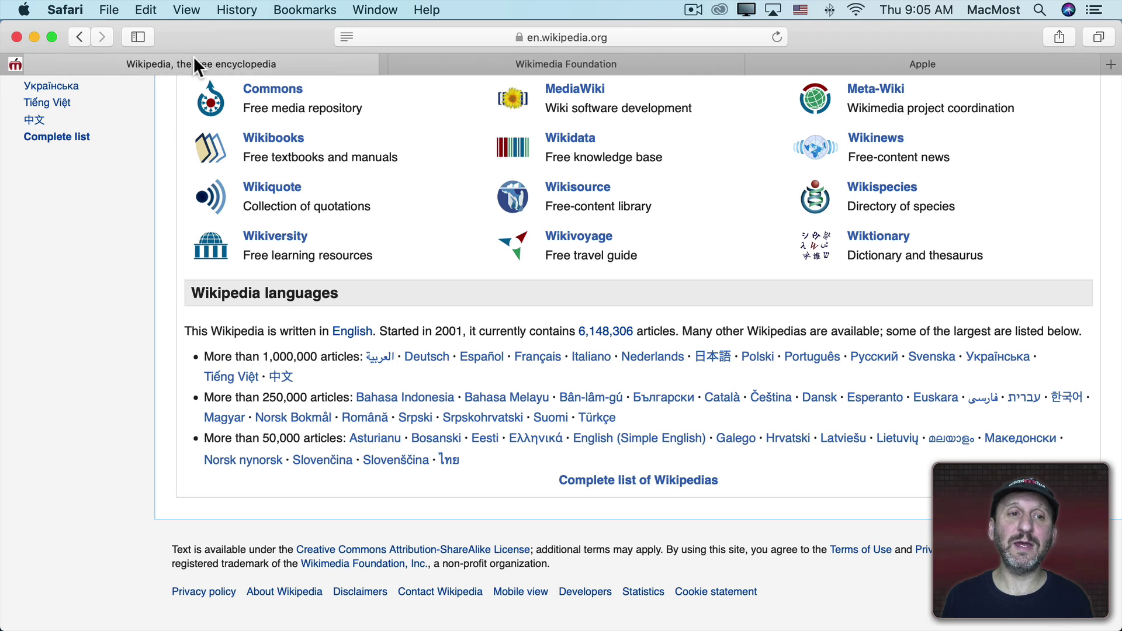
pyautogui.click(194, 57)
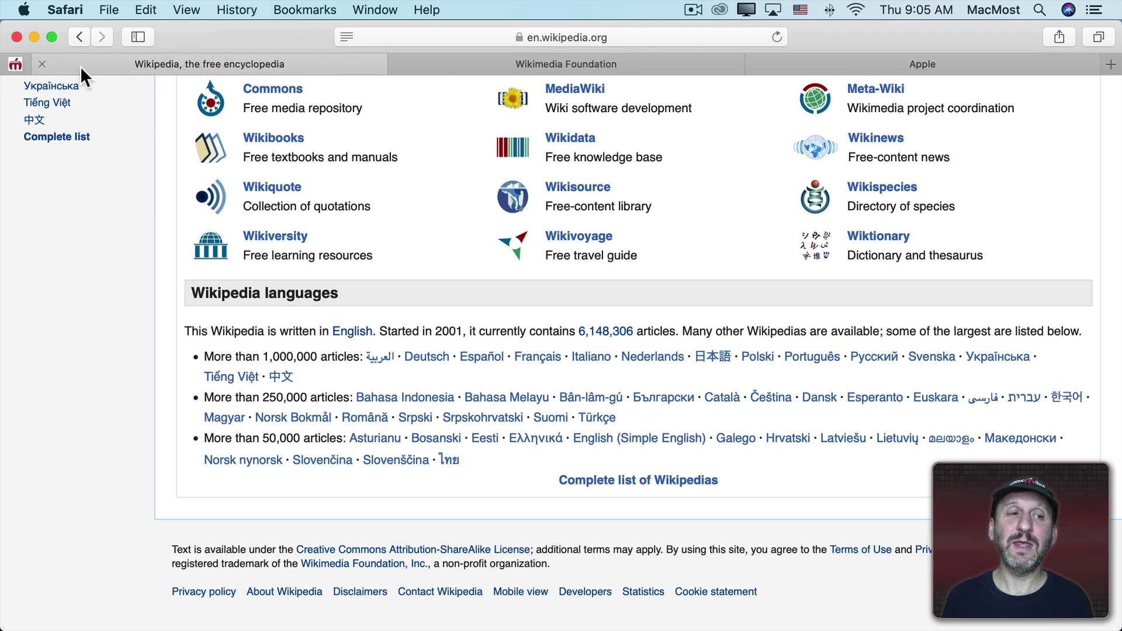
pyautogui.click(40, 63)
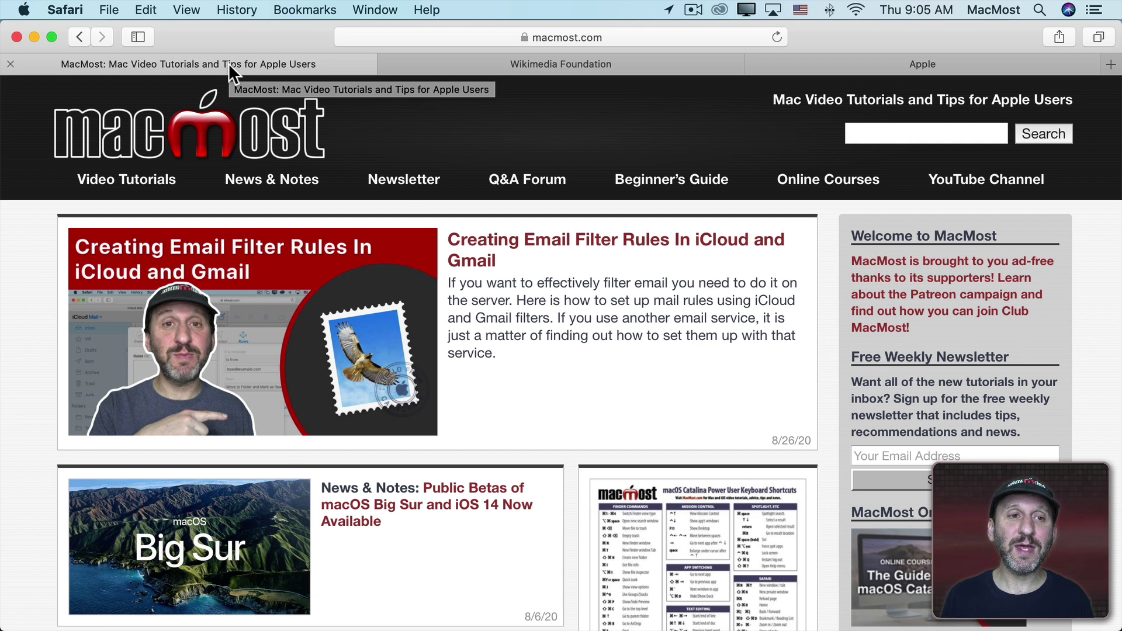
# Step: View the MacMost tab's context menu and Arrange Tabs By submenu, then switch to Finder's Documents window
pyautogui.rightClick(230, 63)
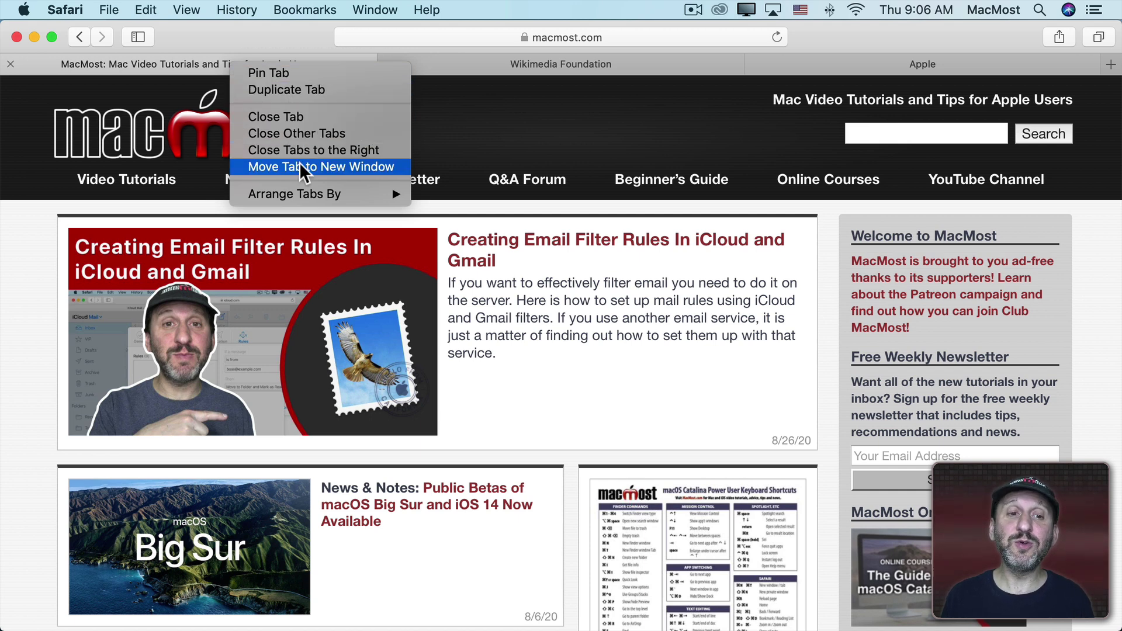
pyautogui.moveTo(300, 194)
pyautogui.click(506, 99)
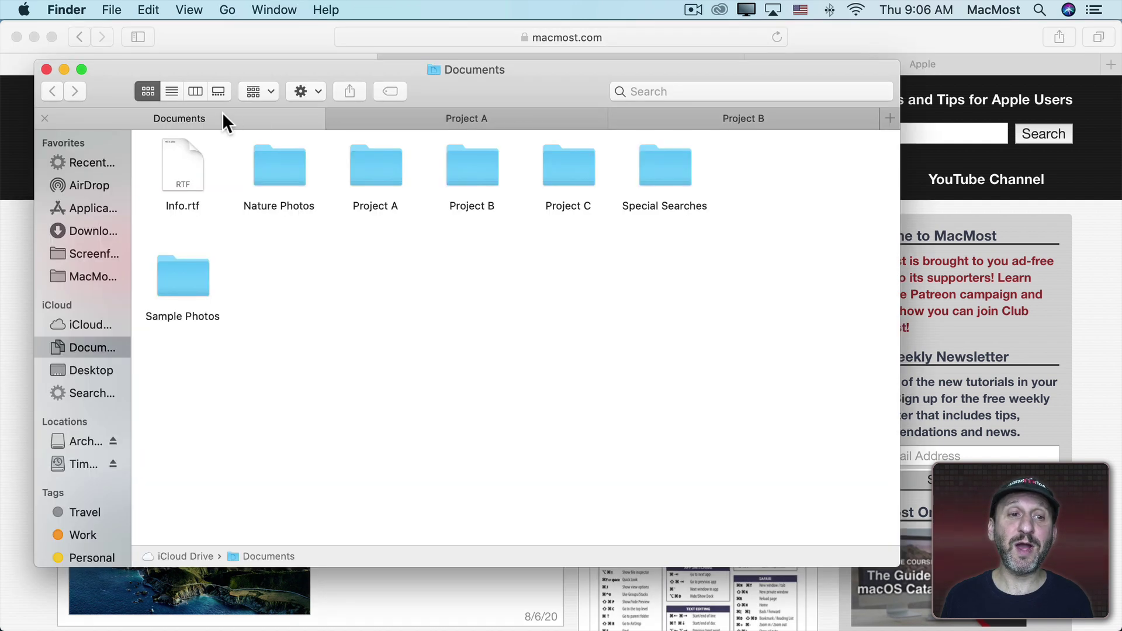
pyautogui.keyDown('ctrl'); pyautogui.click(203, 115); pyautogui.keyUp('ctrl')
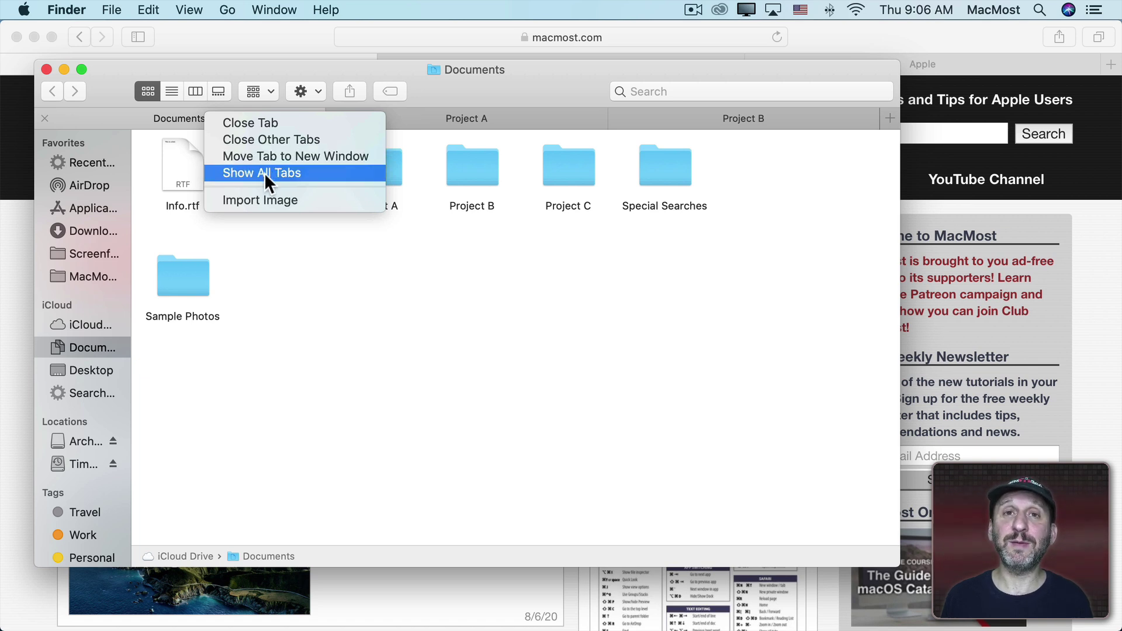
pyautogui.click(190, 6)
pyautogui.click(188, 9)
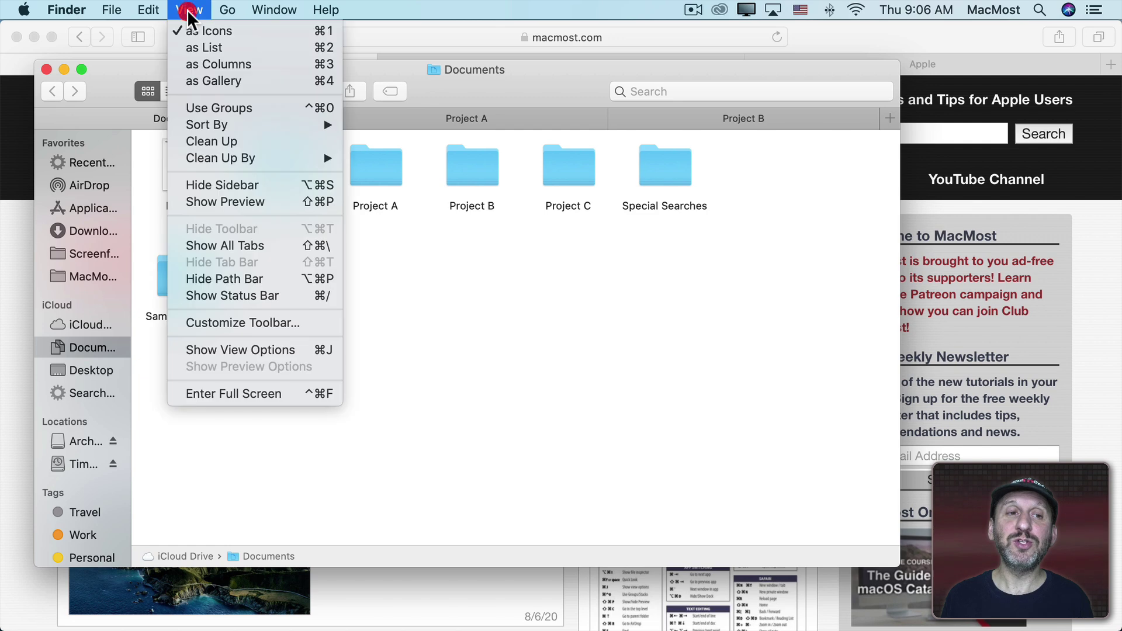
pyautogui.click(270, 10)
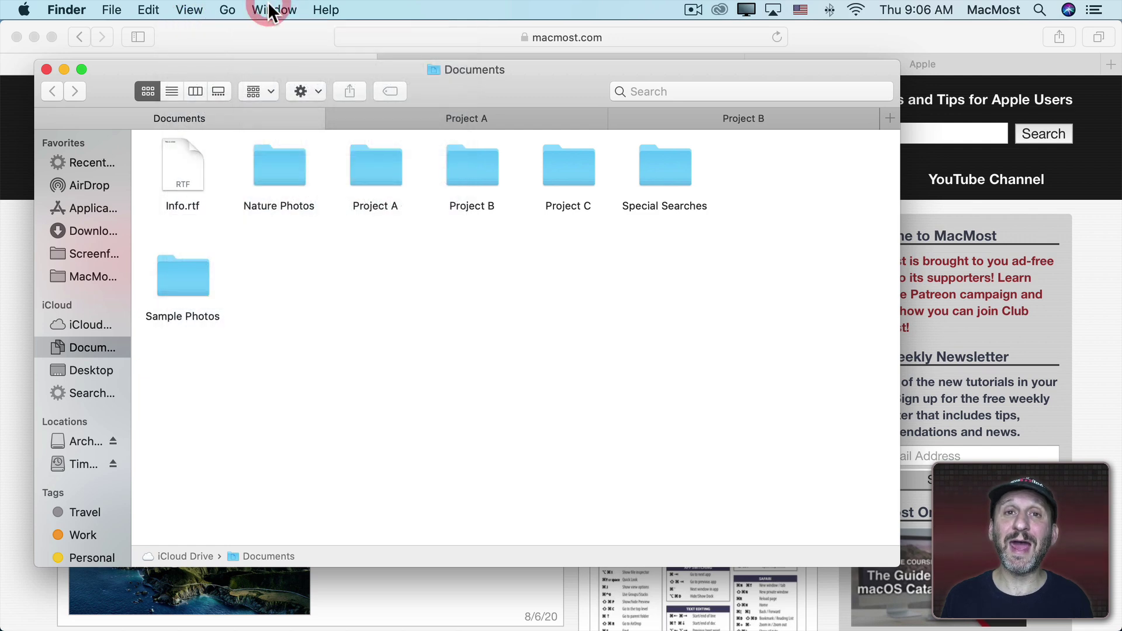
pyautogui.click(23, 9)
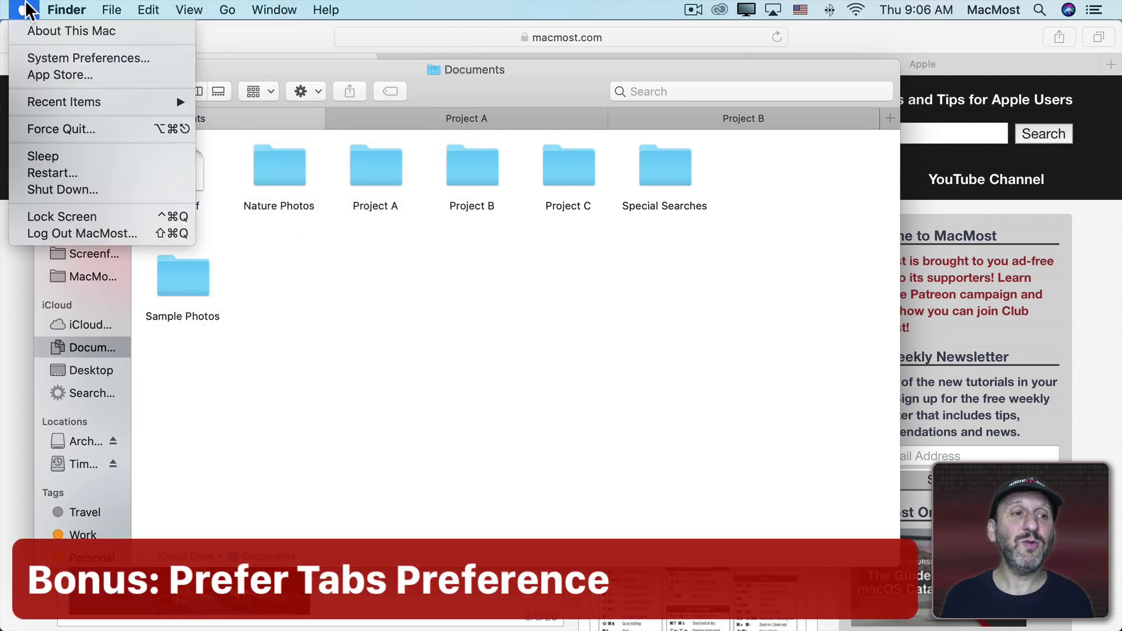
# Step: In System Preferences > Dock, change 'Prefer tabs when opening documents' from In Full Screen Only to Always
pyautogui.click(44, 58)
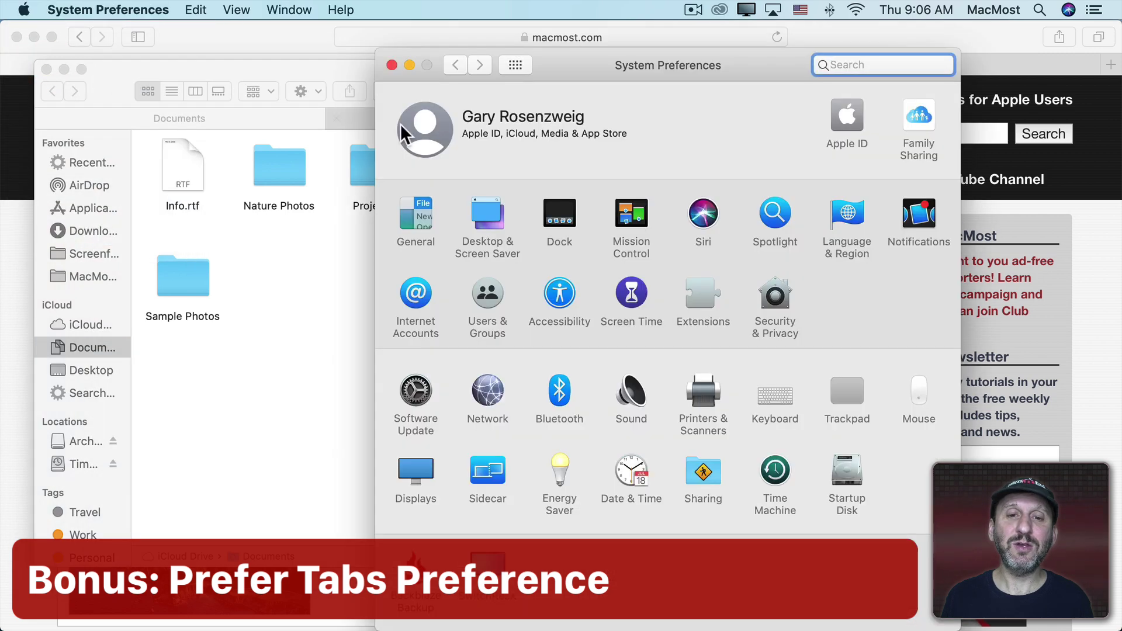
pyautogui.click(559, 214)
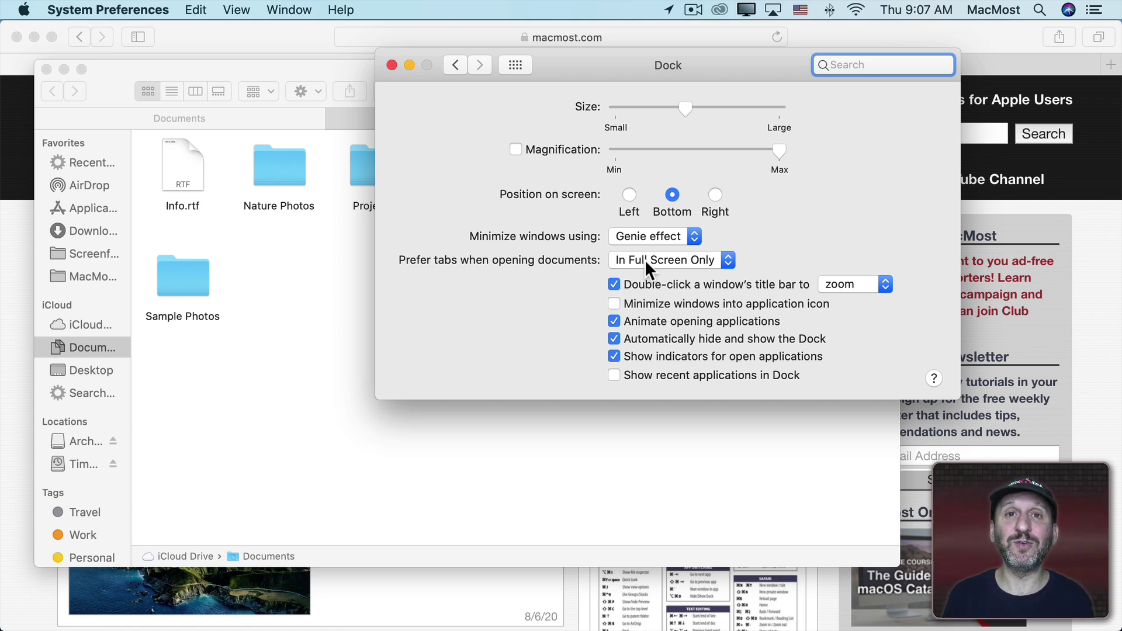
pyautogui.click(645, 262)
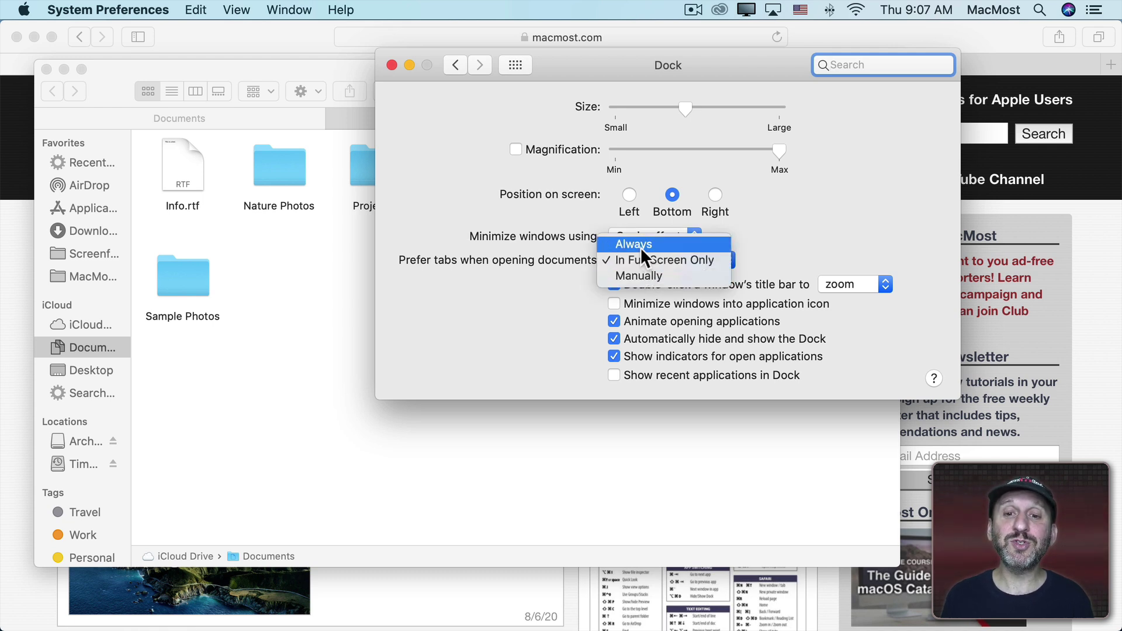
pyautogui.click(641, 247)
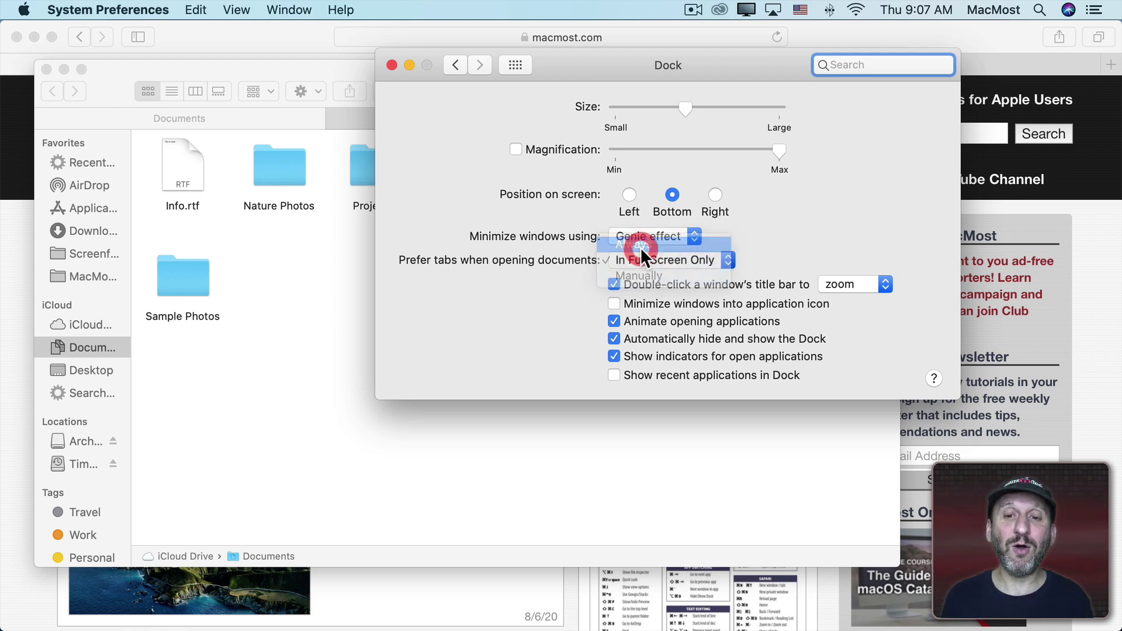
# Step: Bring Finder forward and choose File > New Finder Window, adding a fourth Documents tab
pyautogui.click(310, 238)
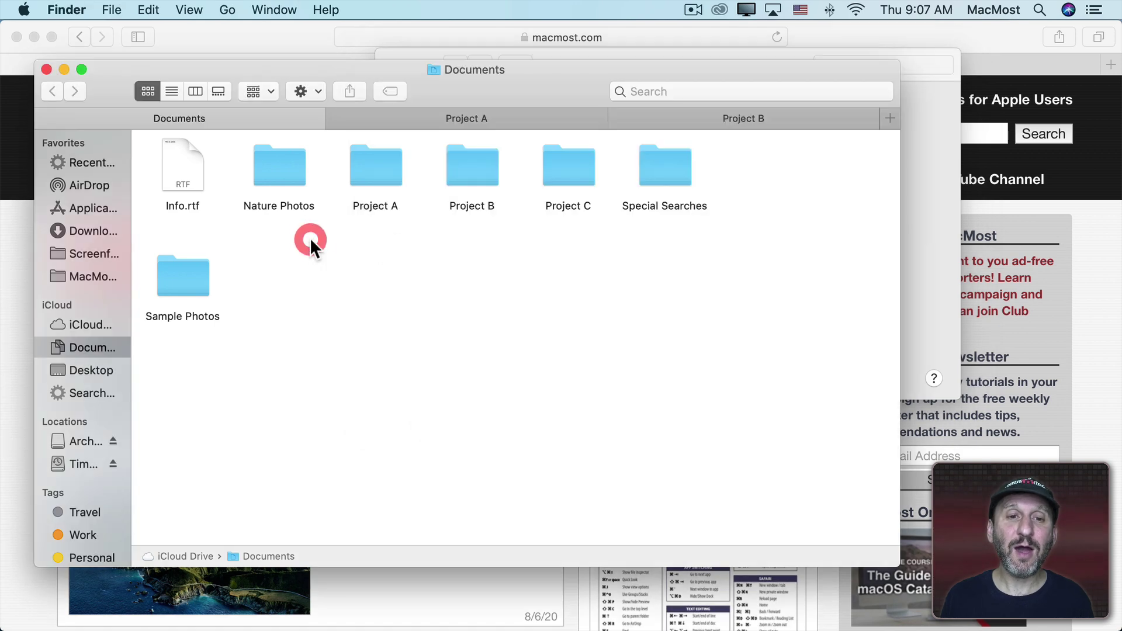
pyautogui.click(116, 9)
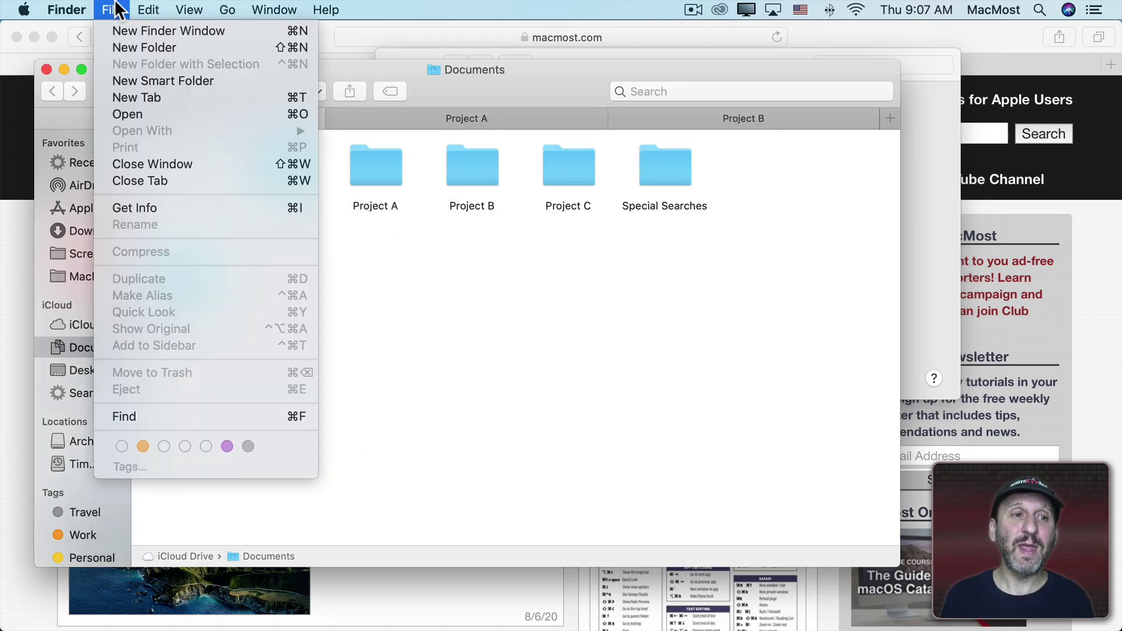
pyautogui.click(114, 25)
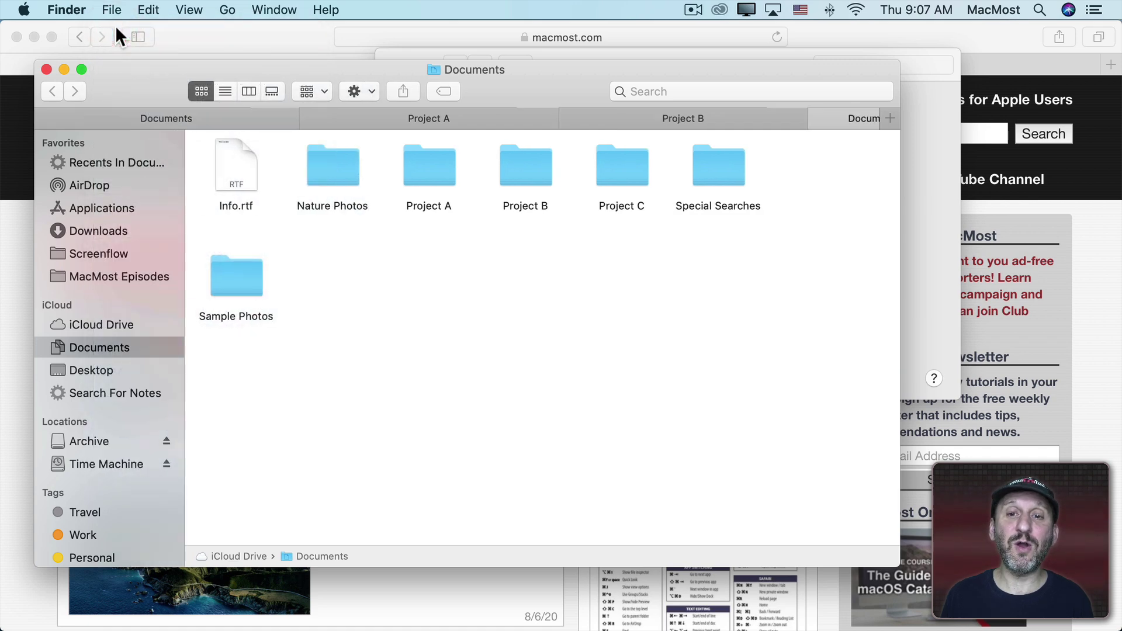